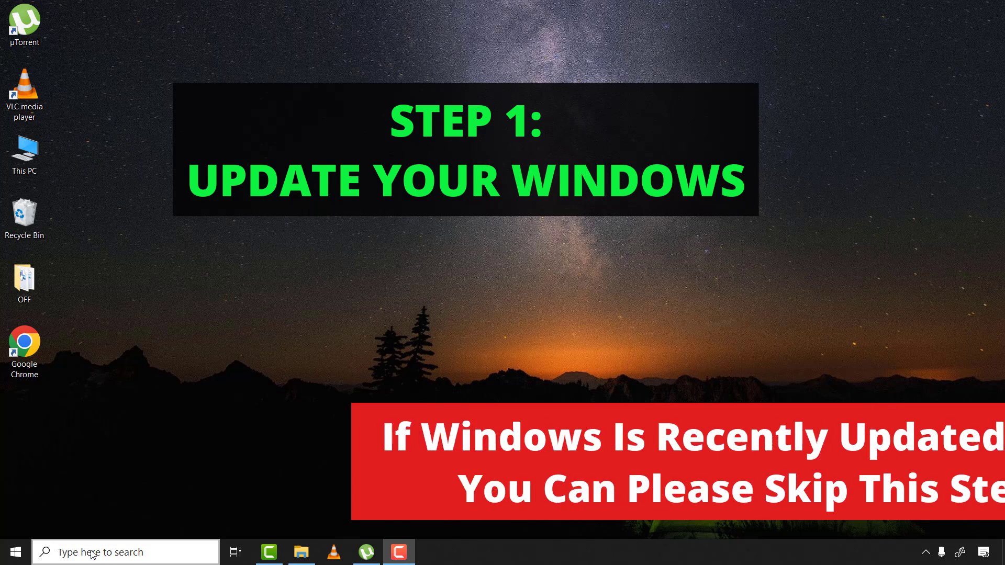
Start downloading the pending updates from the Windows Update page, then close Settings
click(92, 553)
text(windo)
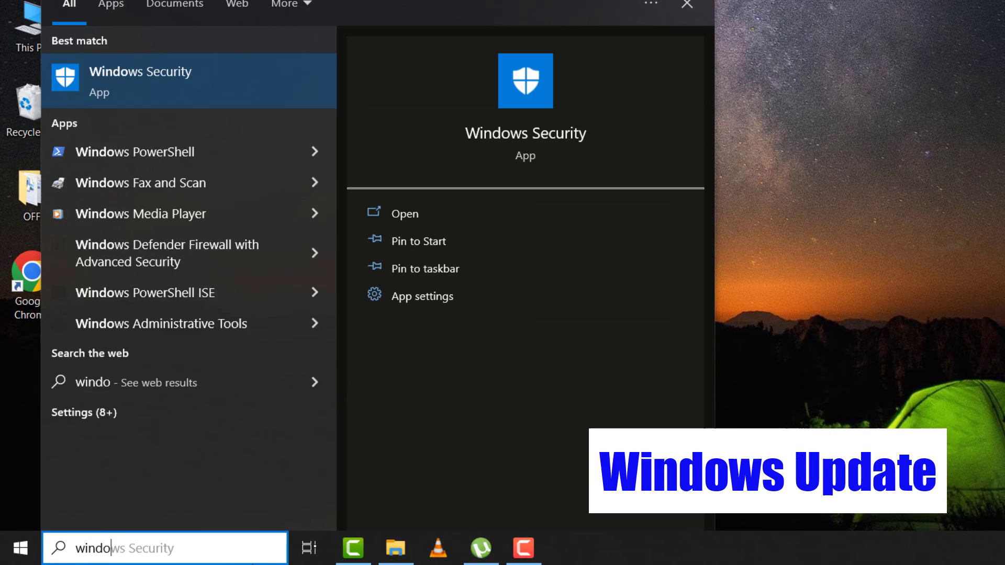
text(ws update)
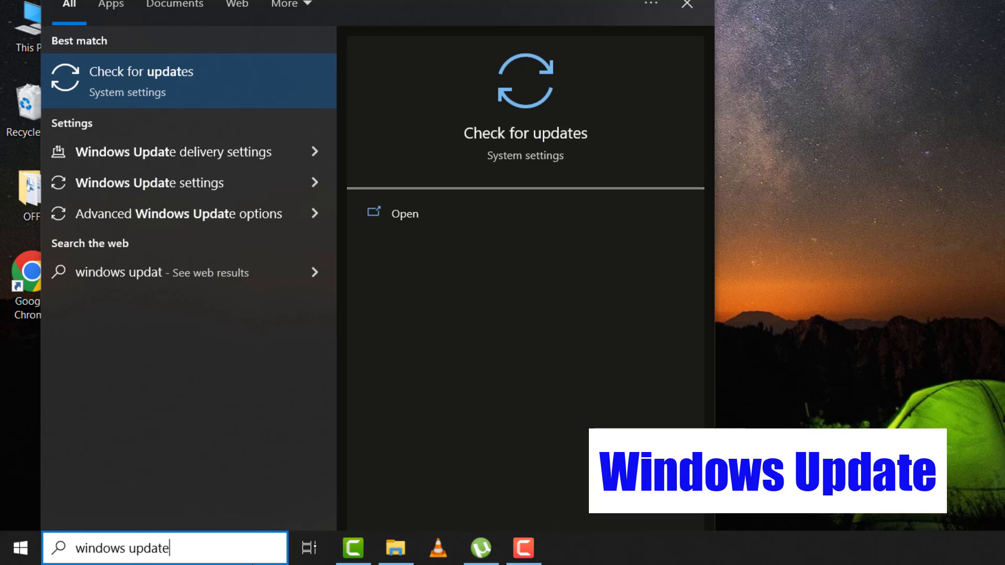
click(146, 71)
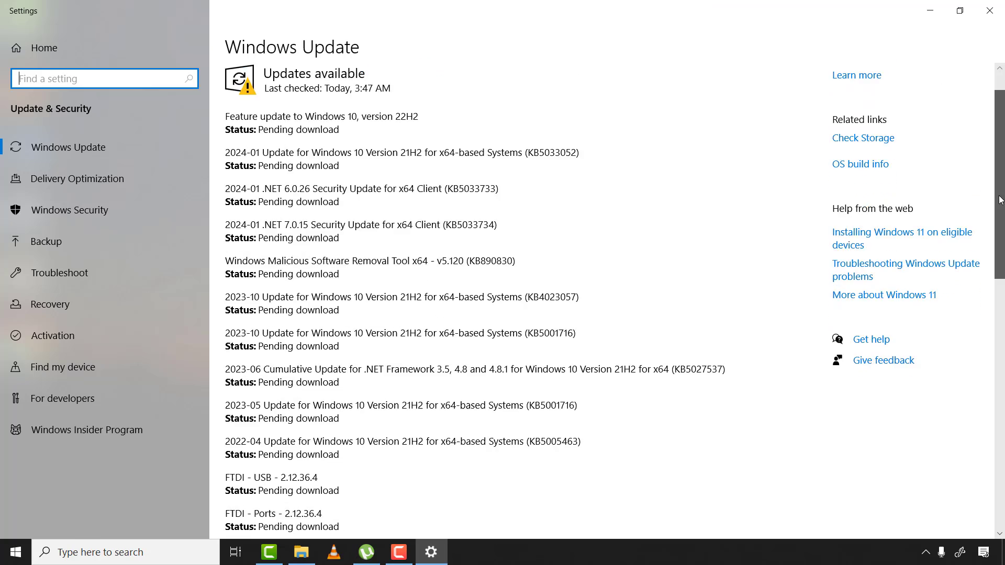
scroll(989, 377, down, 15)
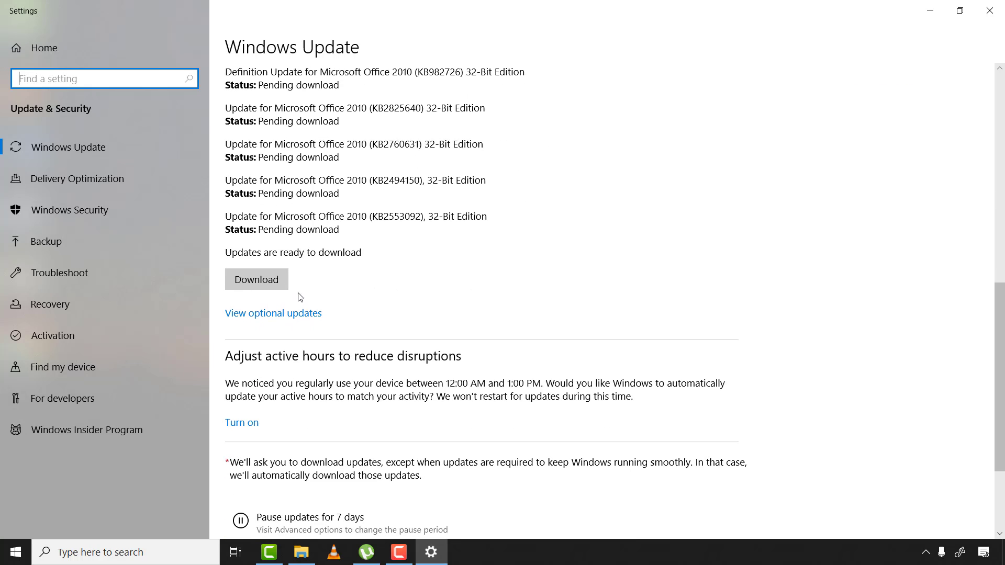
click(259, 279)
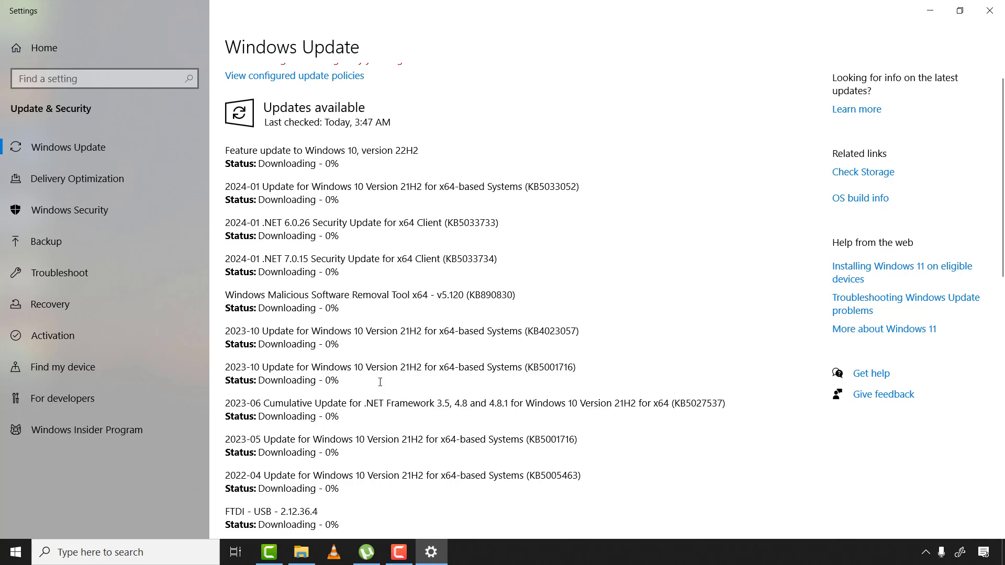
scroll(397, 358, down, 2)
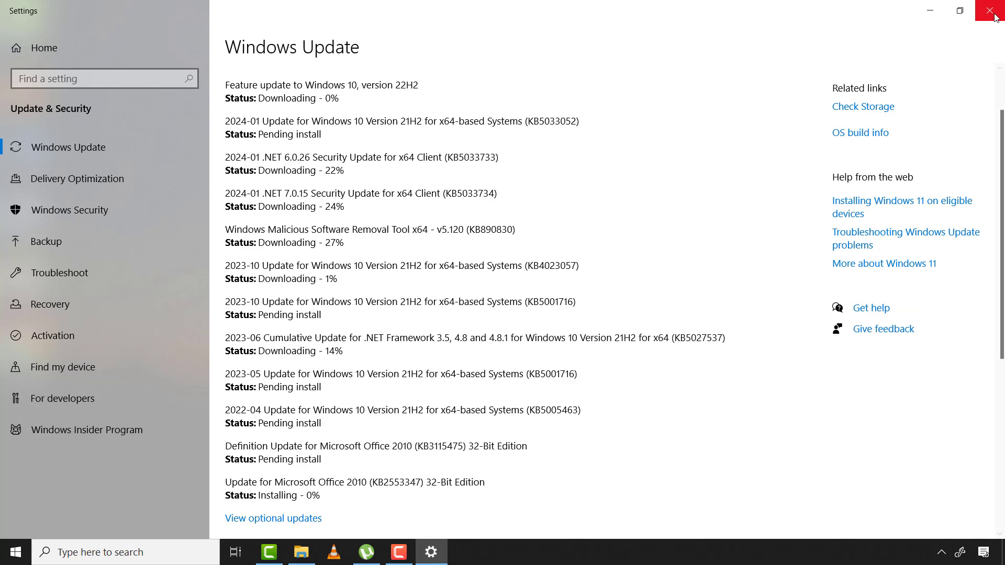
click(994, 15)
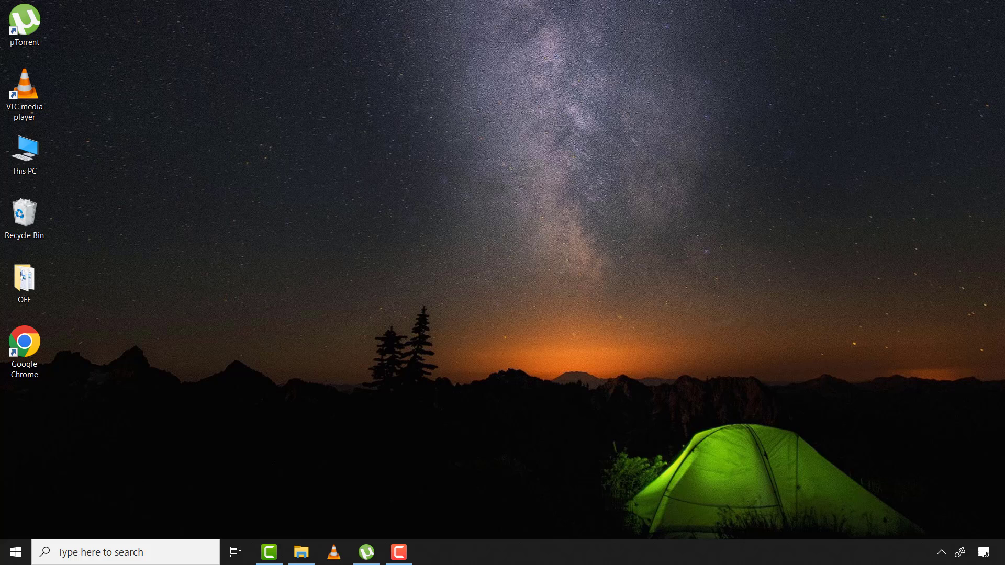
Restart the computer from the Start menu's power options
click(14, 552)
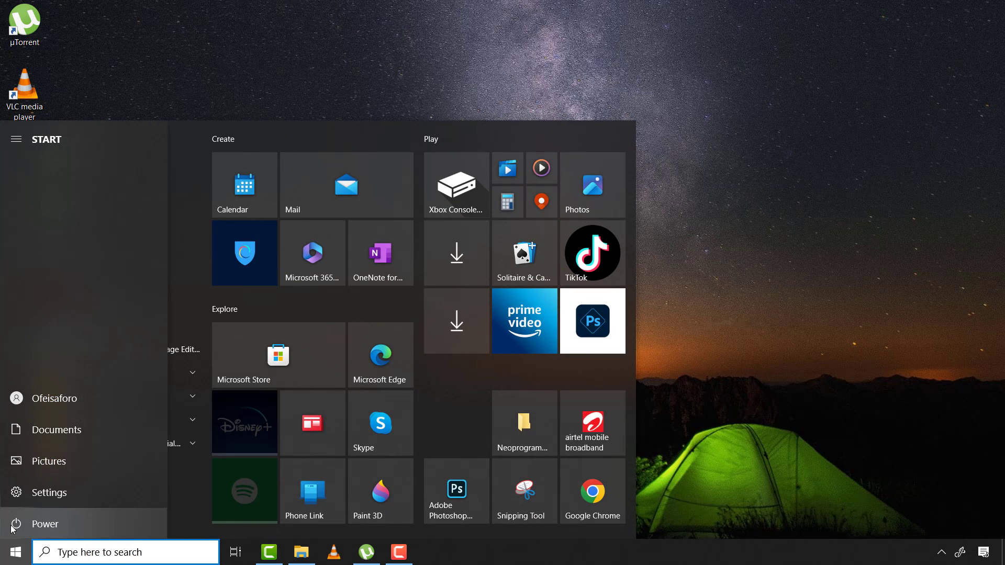
click(12, 525)
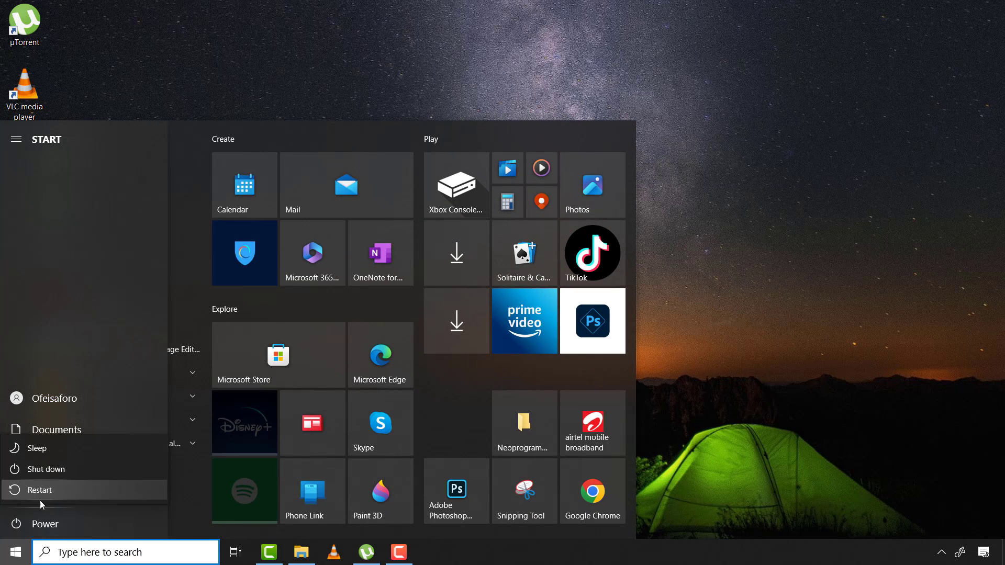
click(61, 491)
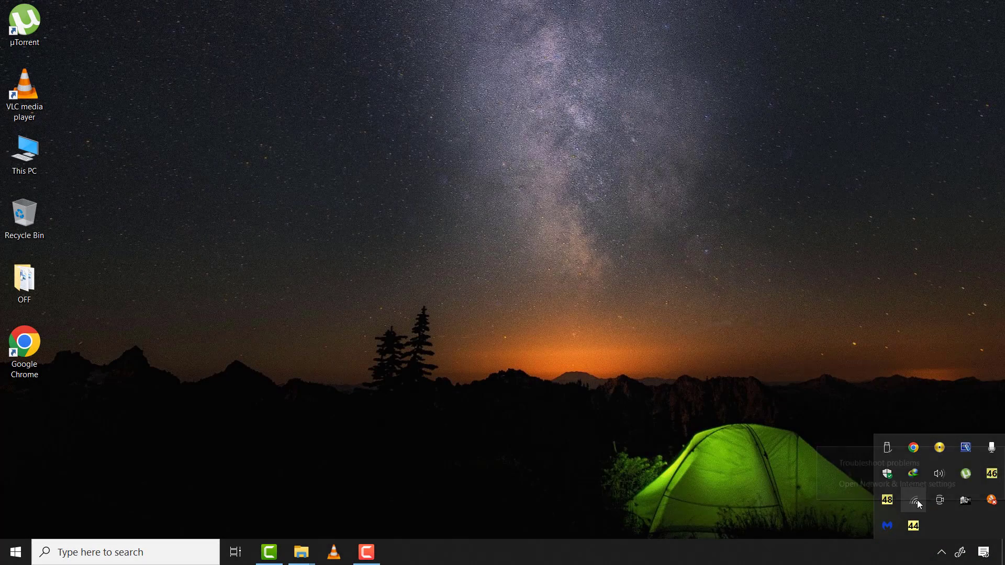
Disconnect from the Nokia 2.4 Wi-Fi network and close the network list
right_click(917, 501)
click(917, 501)
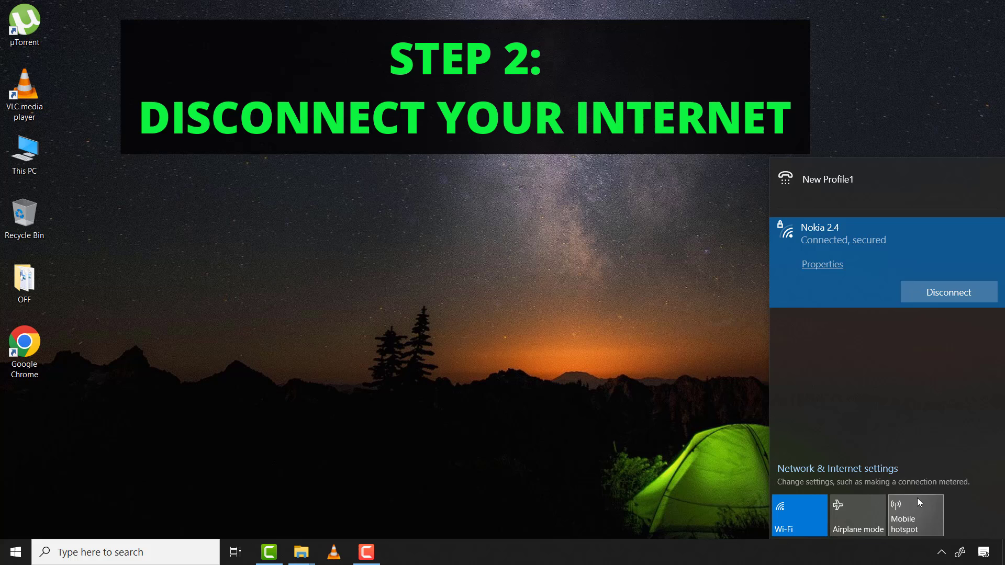
click(952, 297)
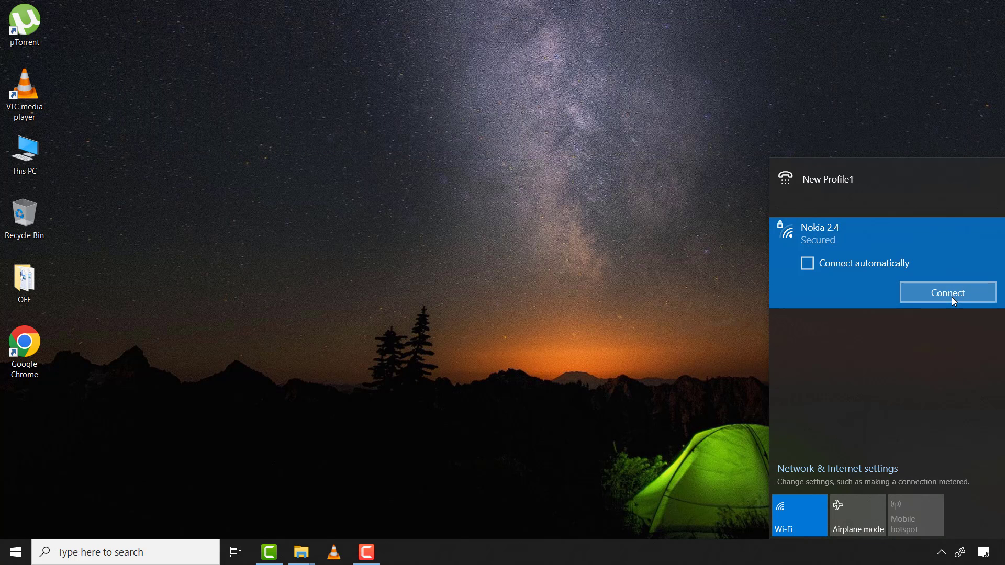
click(626, 317)
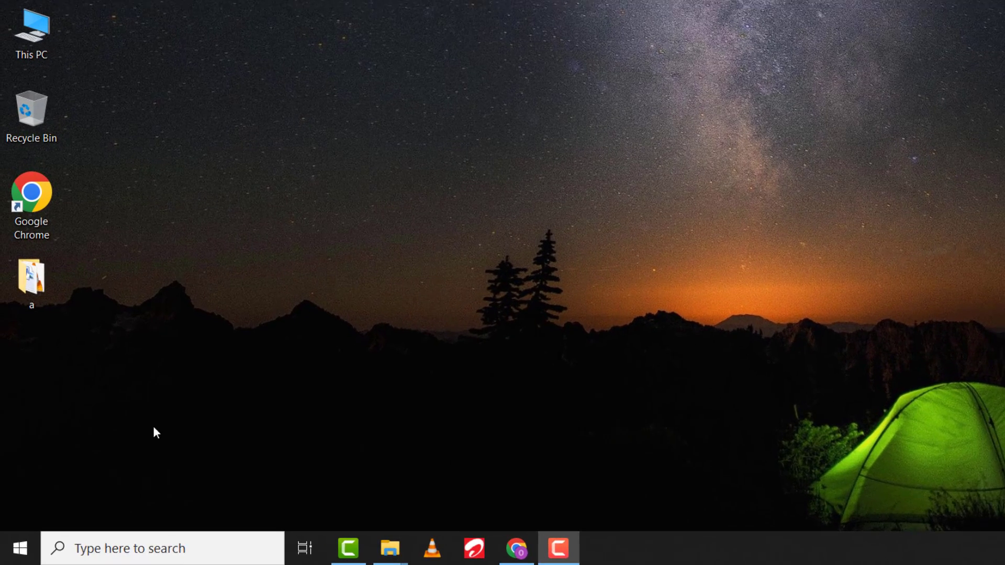
Open the C:\Windows\Temp folder by running 'temp'
right_click(3, 557)
click(43, 473)
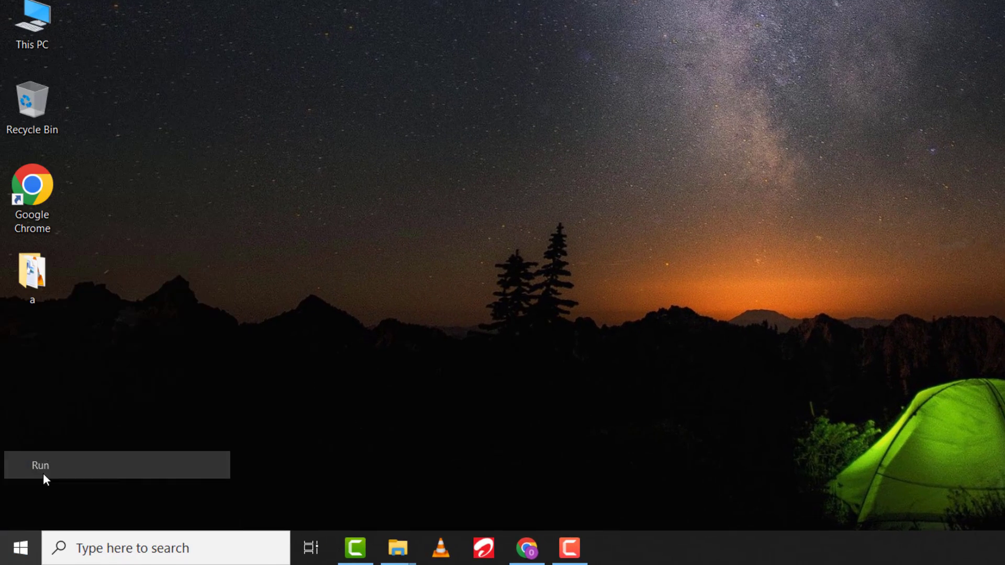
text(temp)
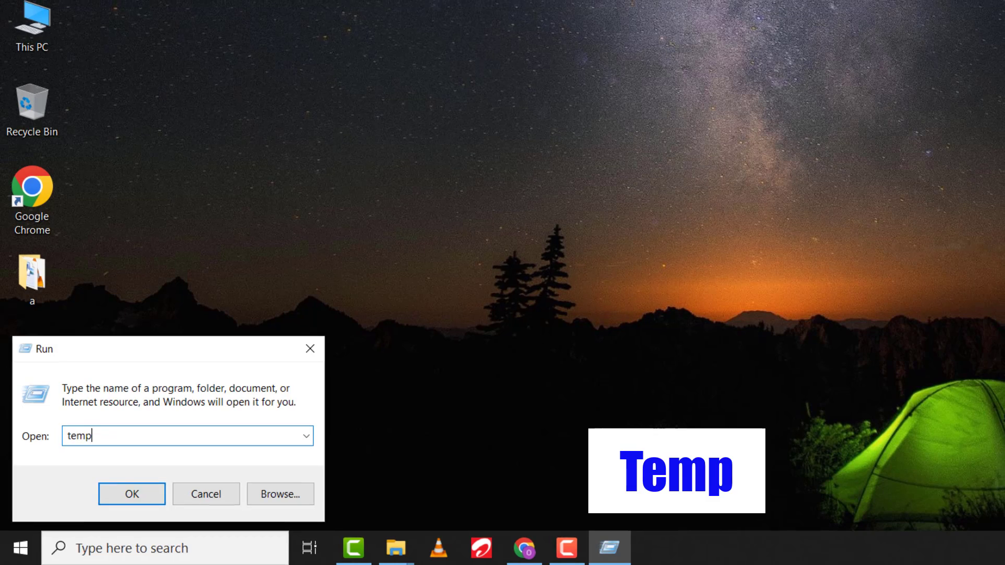
key(Return)
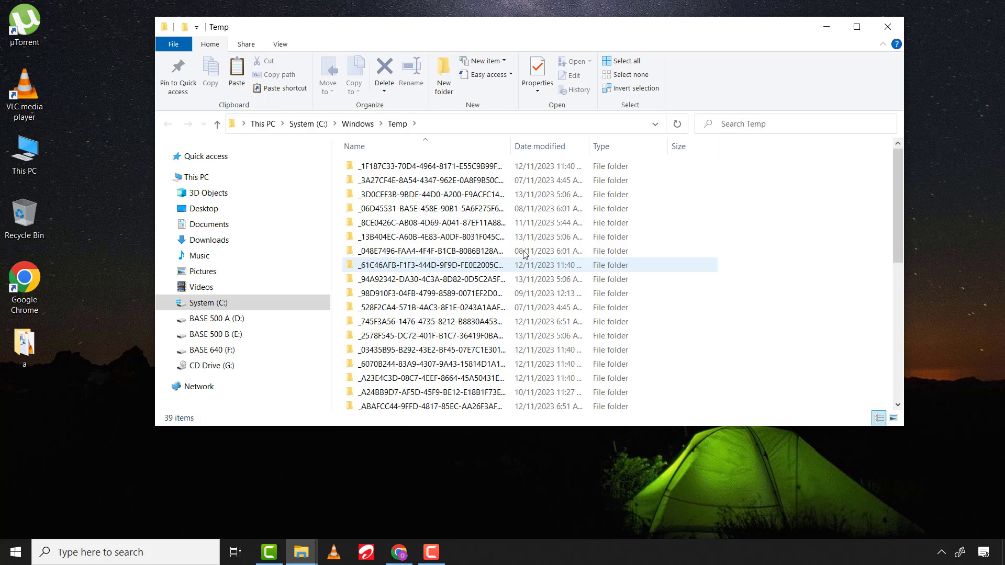
Permanently delete all 39 Temp items, skipping locked ones for all, then close Explorer
click(492, 265)
key(ctrl+a)
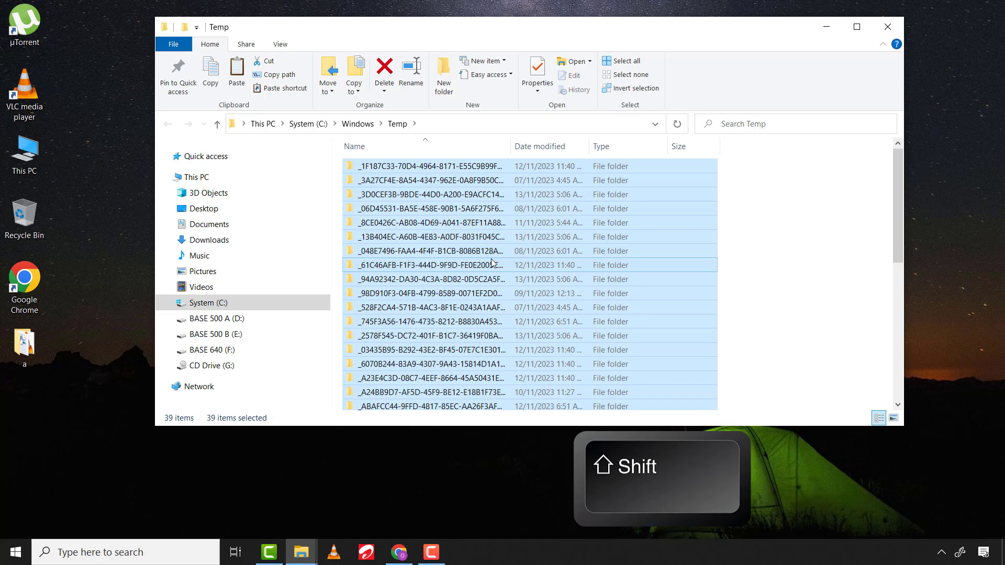
key(shift+Delete)
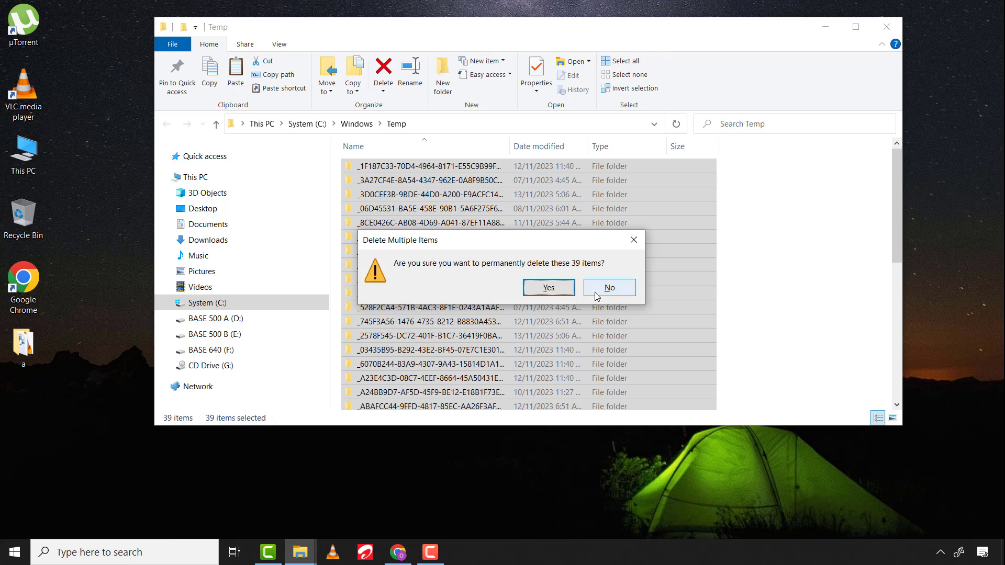
click(548, 288)
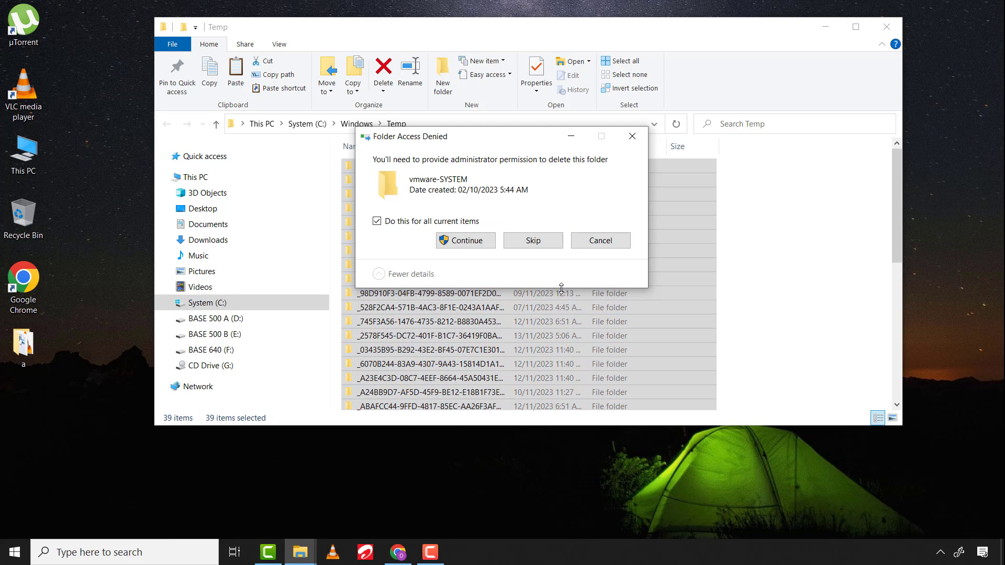
click(525, 245)
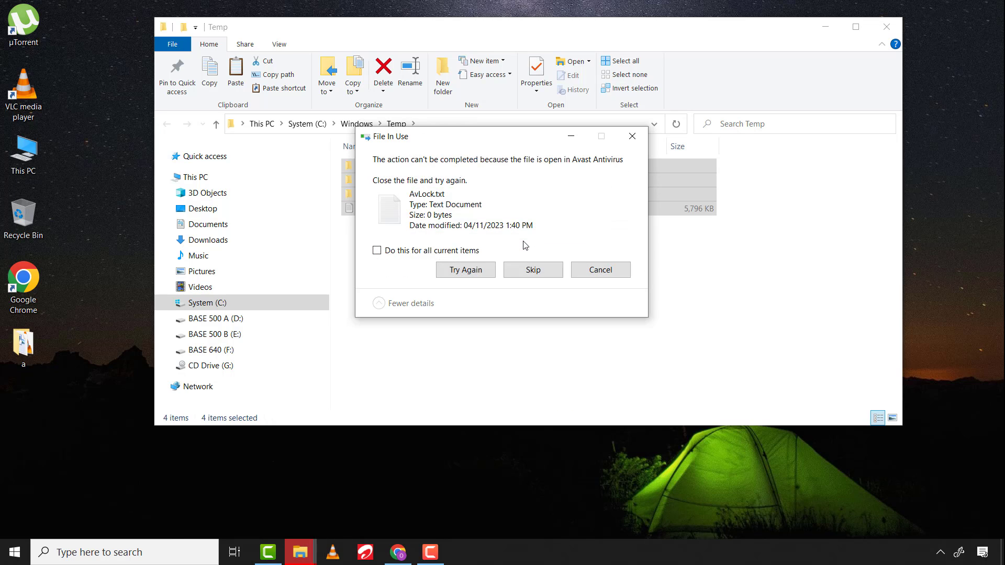
click(432, 251)
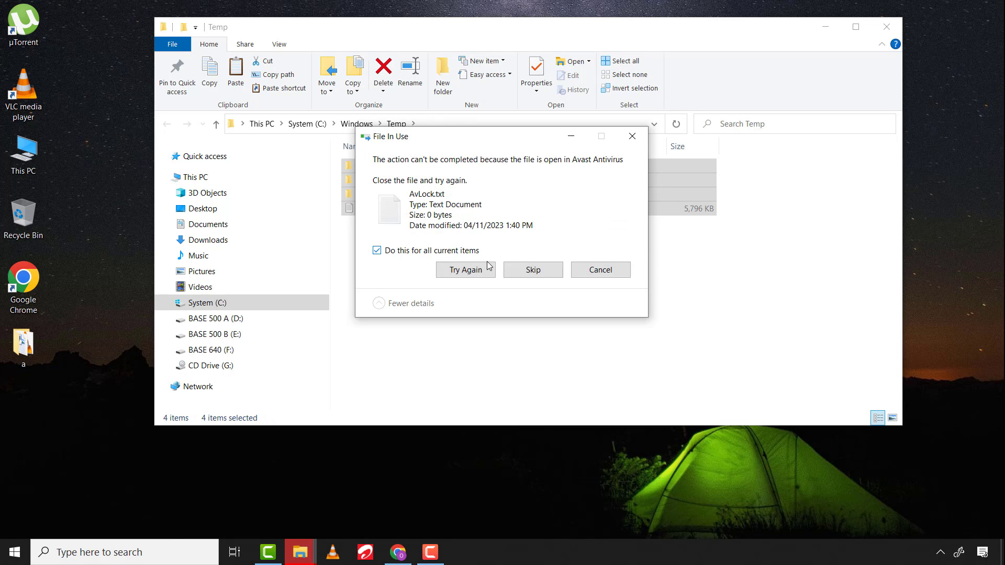
click(530, 270)
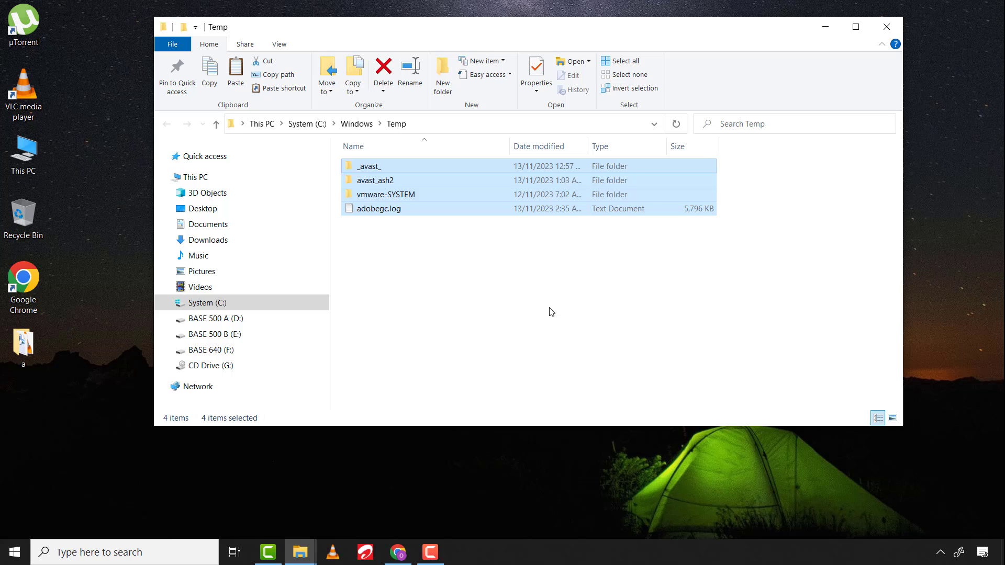
click(551, 312)
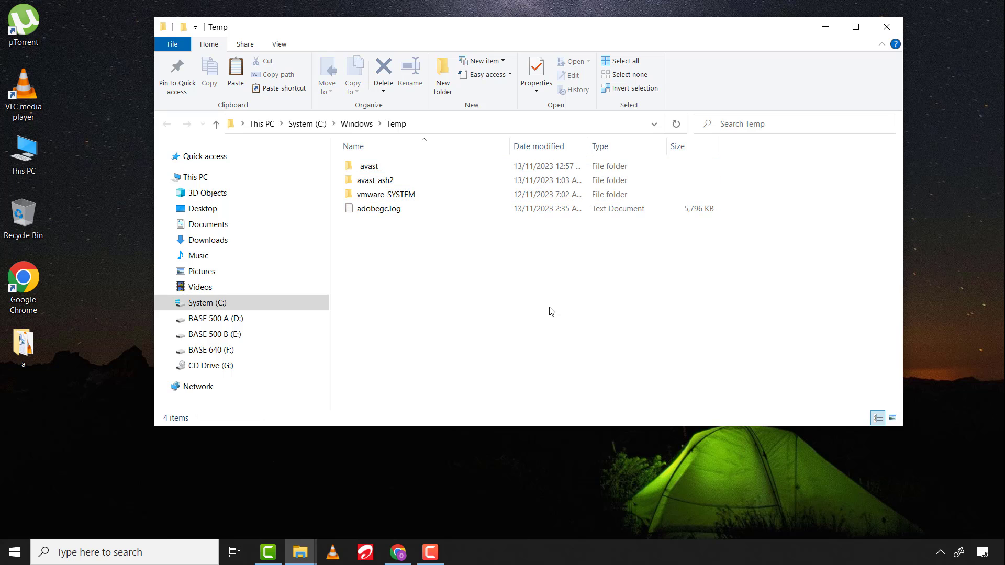
click(885, 26)
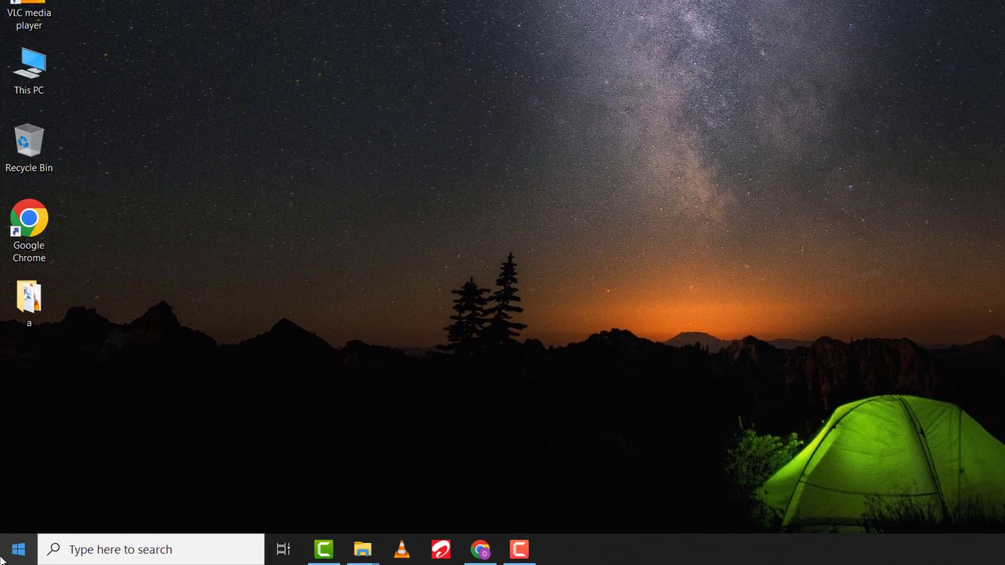
Open the user's Temp folder by running %temp%
right_click(15, 552)
click(43, 475)
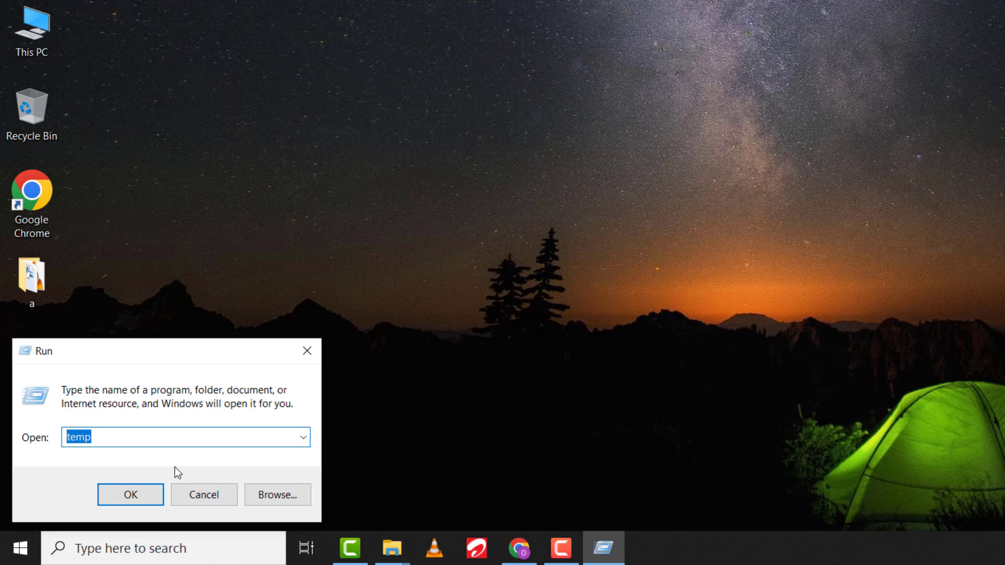
text(%temp%)
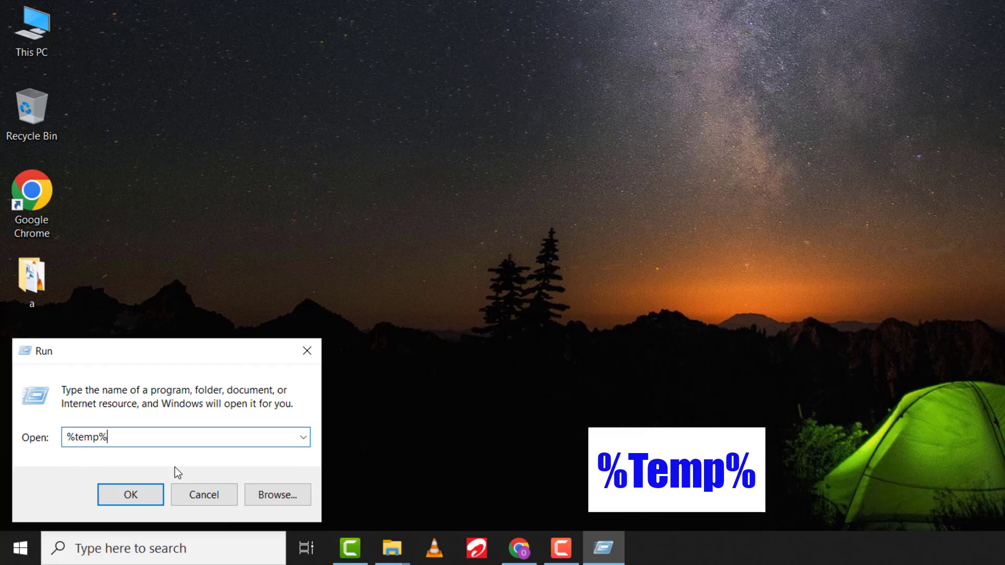
key(Return)
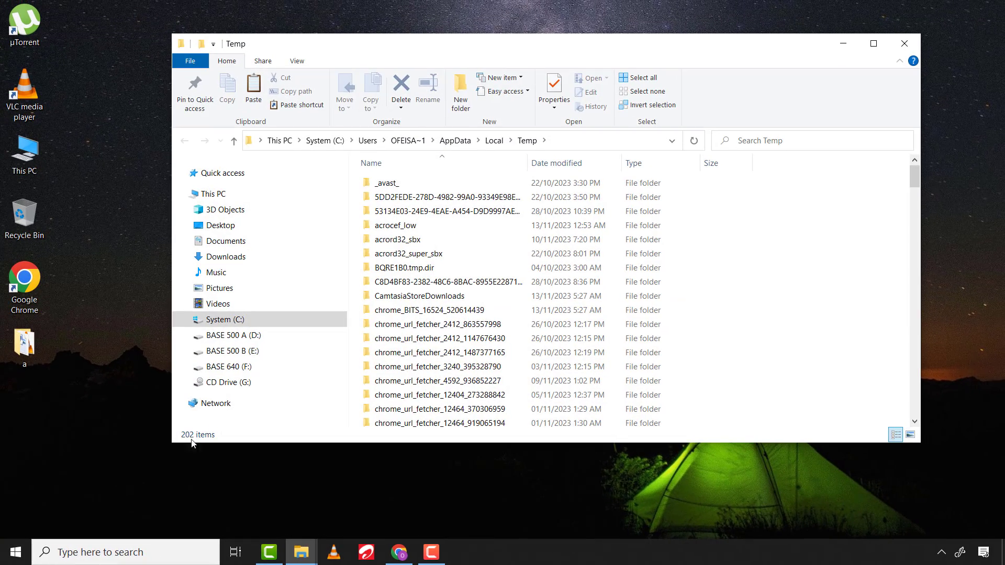
Permanently delete all 202 items, skipping every locked or admin-protected item
click(446, 324)
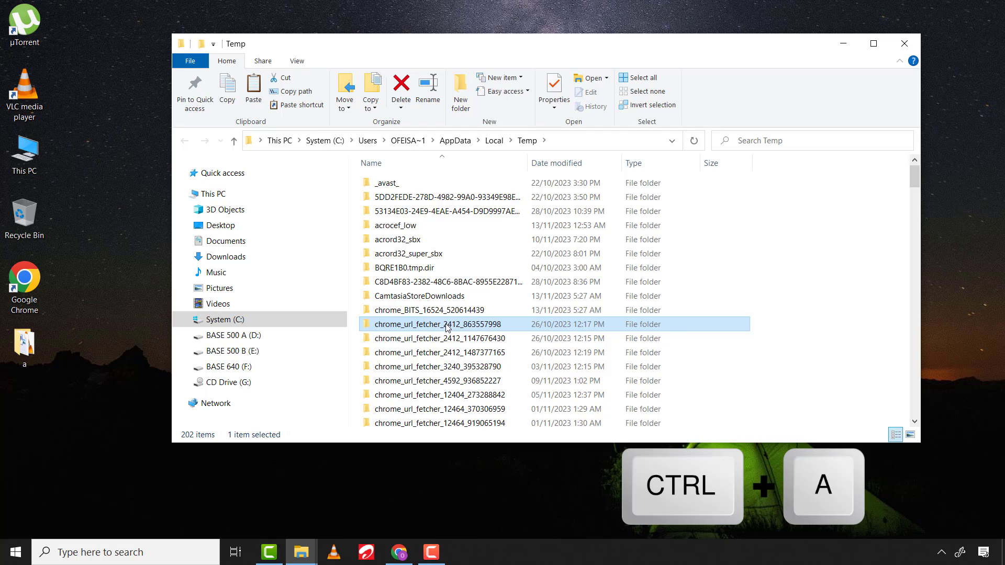
key(ctrl+a)
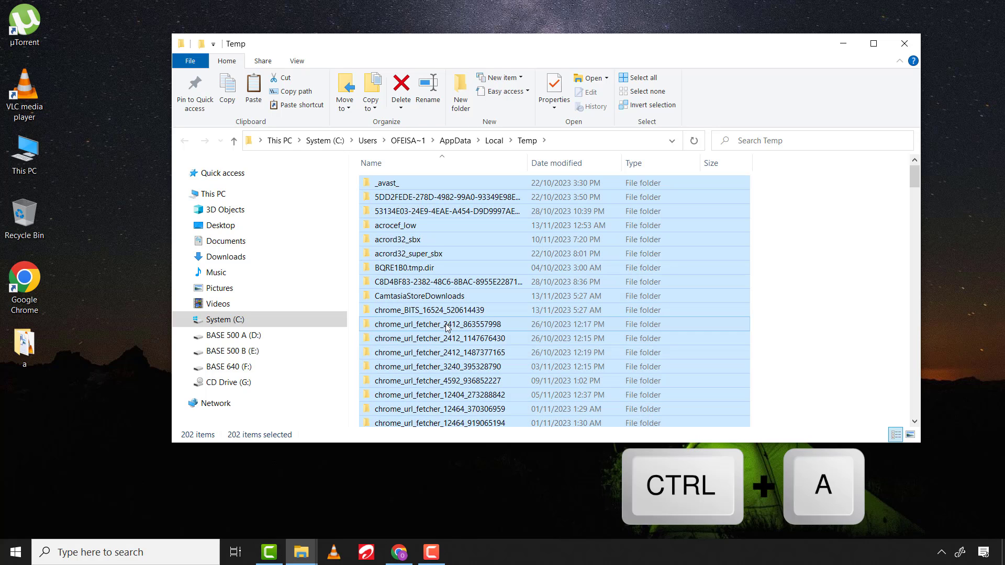
key(shift+Delete)
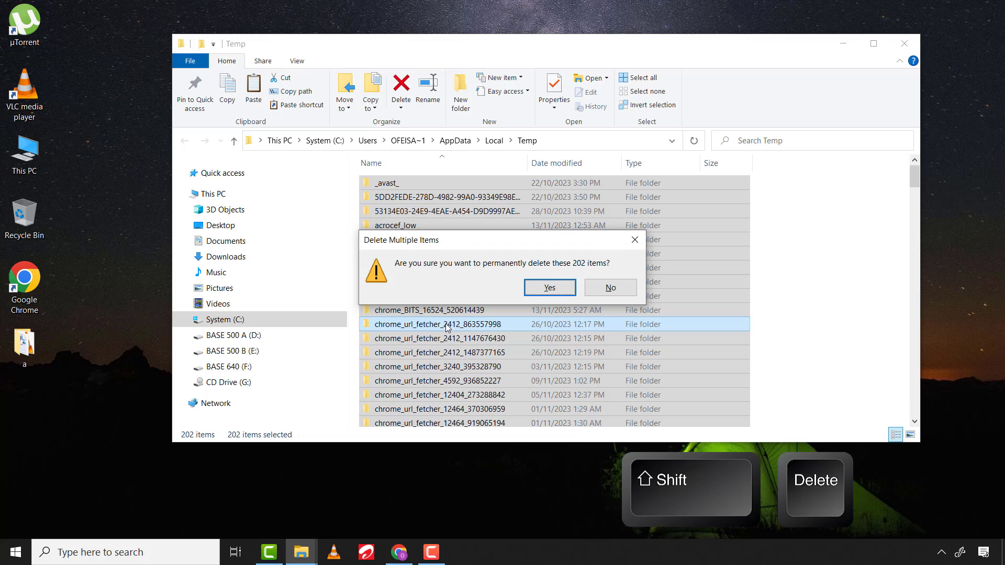
click(555, 291)
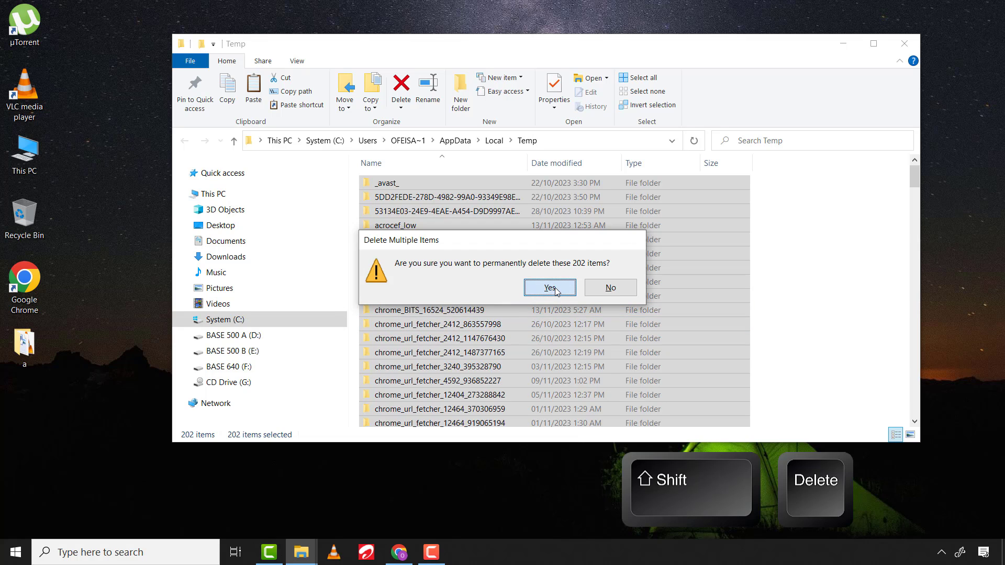
click(555, 290)
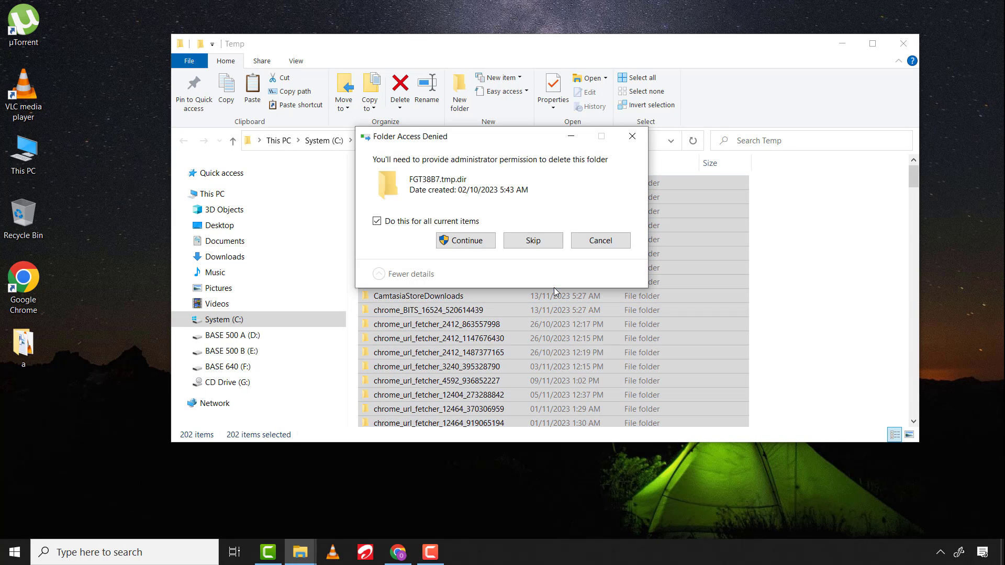
click(525, 241)
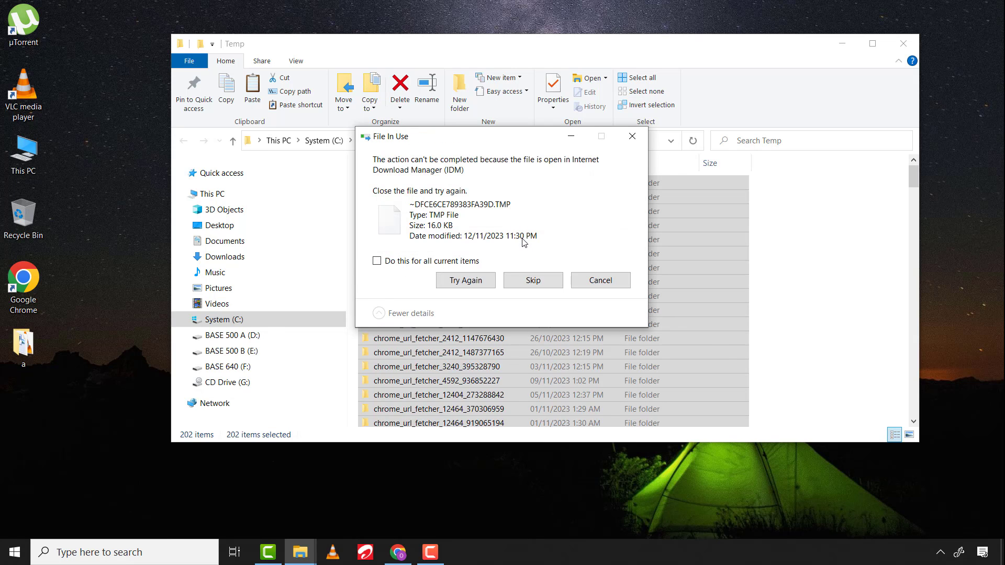
click(377, 260)
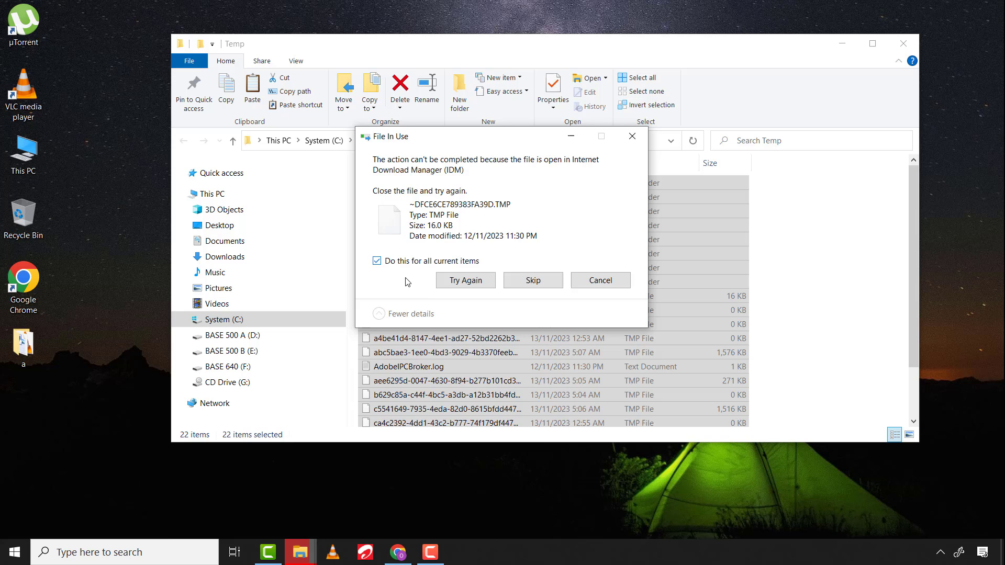
click(534, 281)
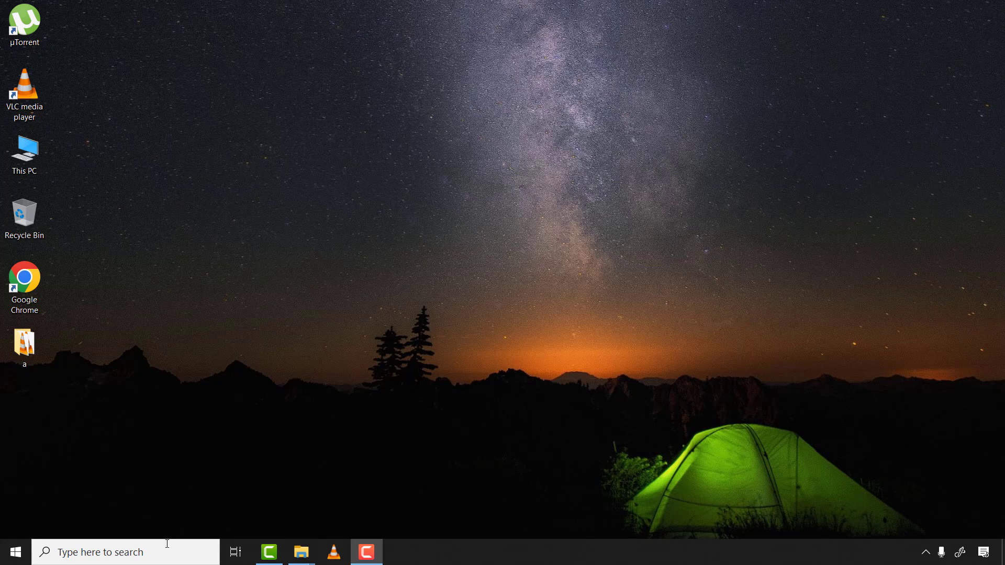
Launch Disk Cleanup (DISKCLEAN) on drive C:
click(137, 550)
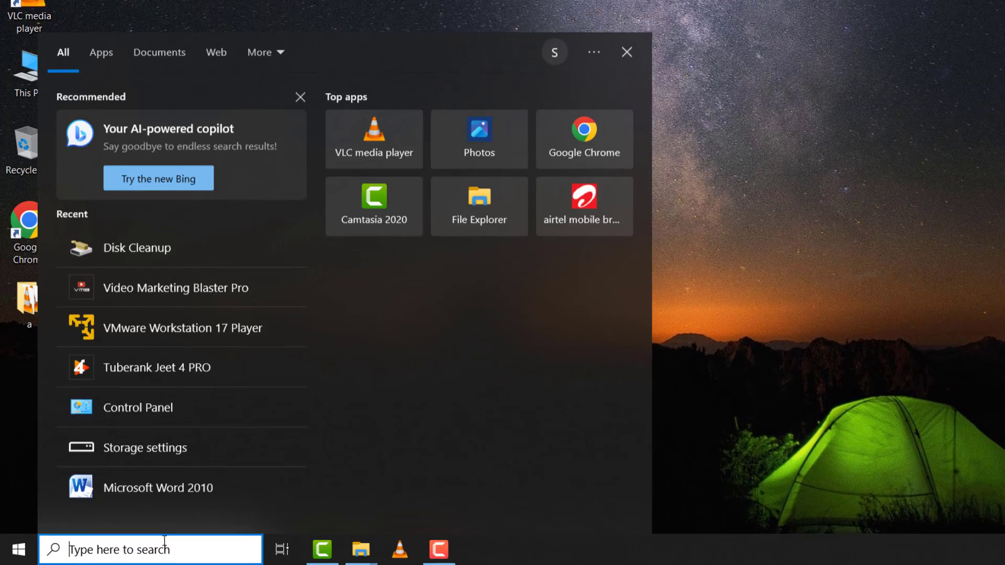
text(DISKCLEAN)
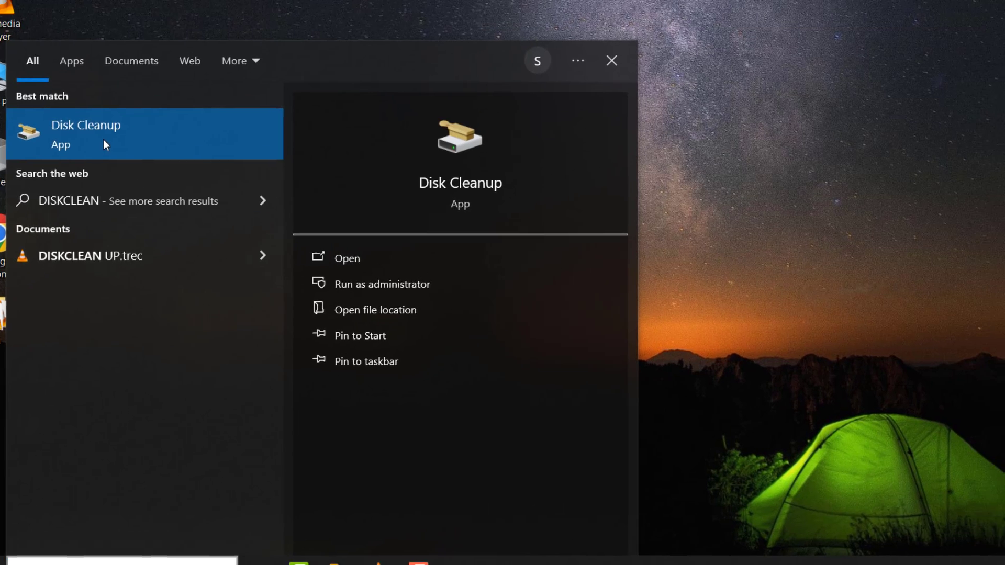
click(103, 141)
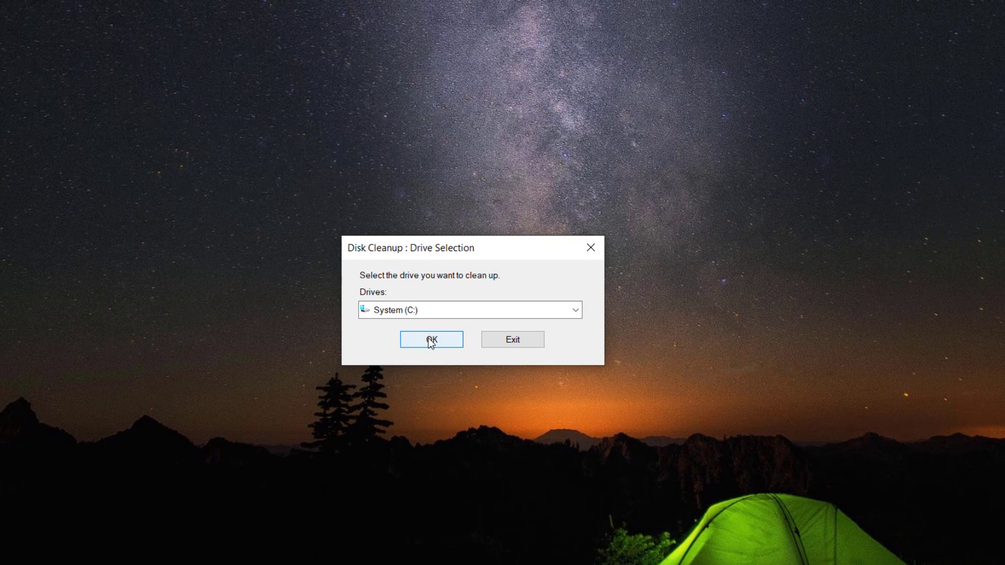
click(431, 341)
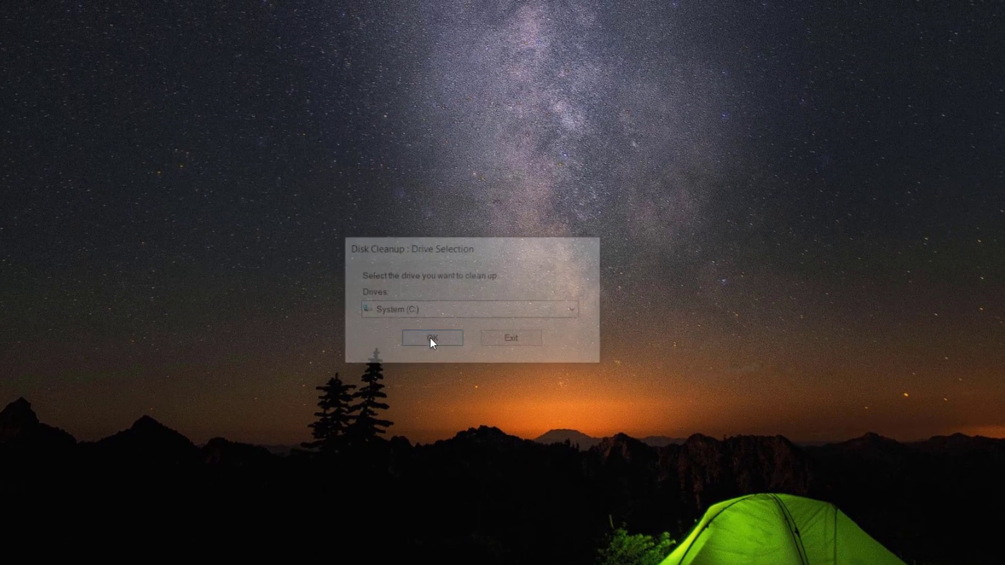
drag(131, 83, 486, 89)
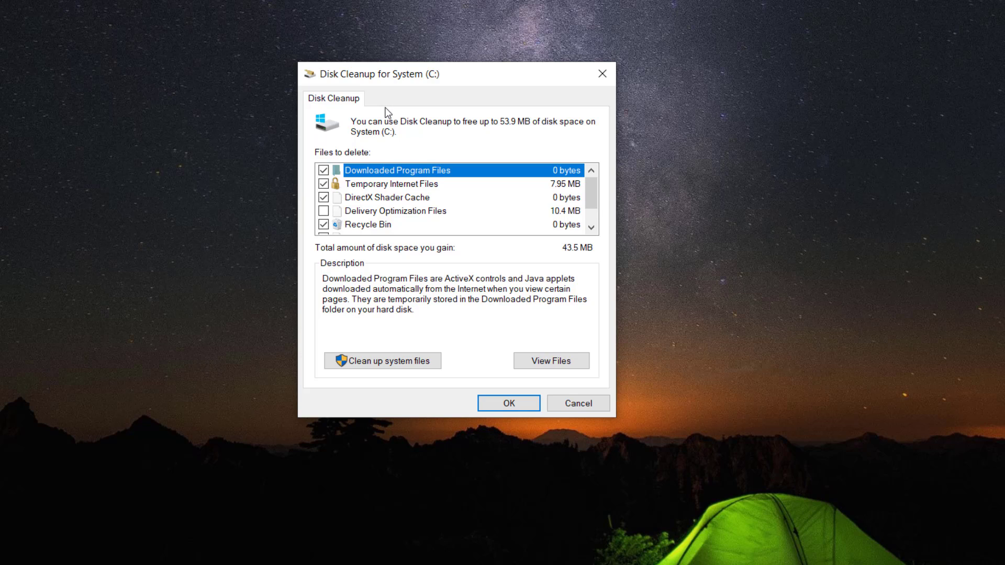
Tick Delivery Optimization Files, then rescan drive C: including system files
click(324, 211)
scroll(592, 199, down, 1)
drag(591, 212, 595, 168)
click(389, 359)
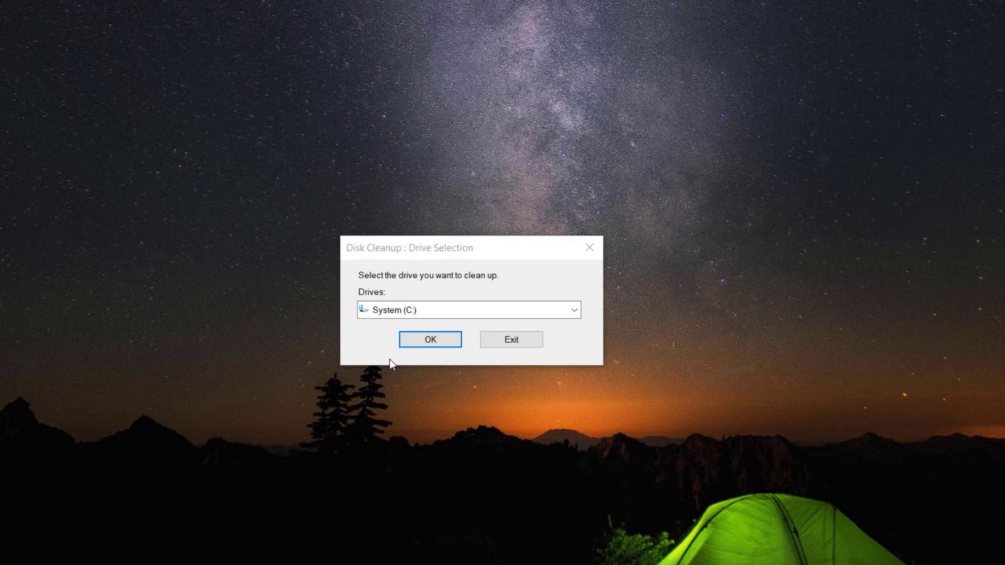
click(430, 340)
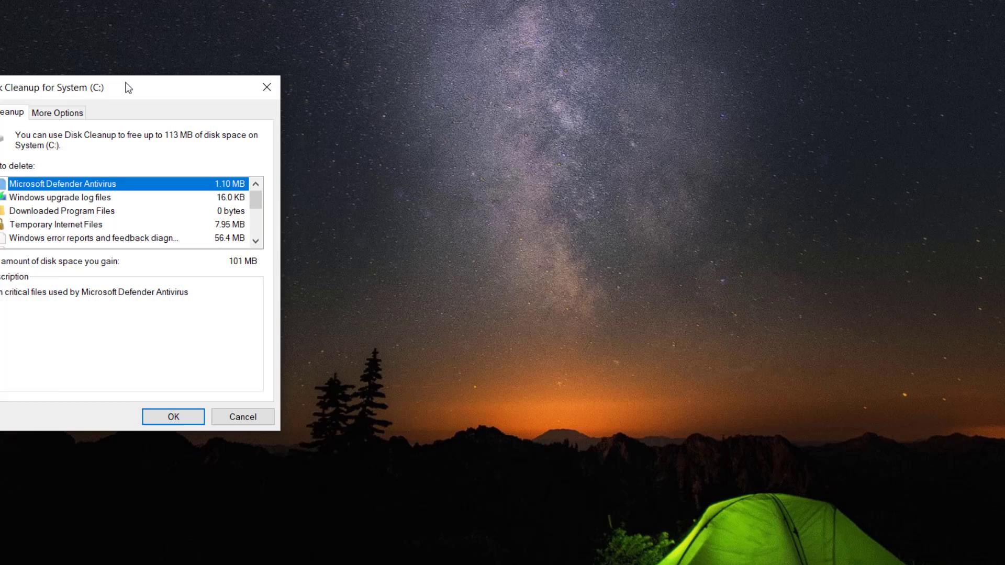
Tick Delivery Optimization and Microsoft Defender Antivirus files, then delete the selected files
drag(125, 86, 514, 90)
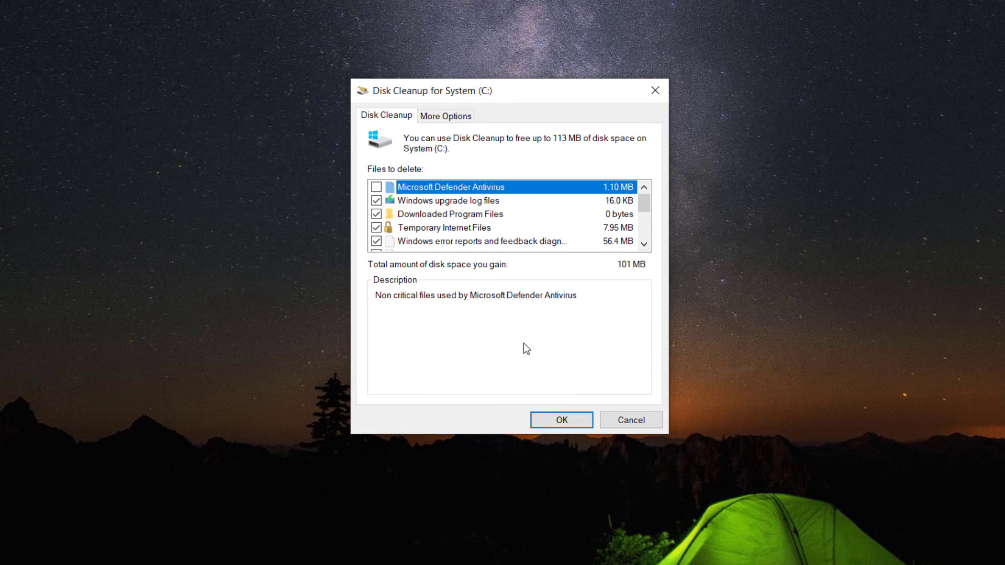
mouse_move(639, 204)
mouse_down()
mouse_move(640, 220)
mouse_move(640, 204)
mouse_up()
click(376, 214)
click(376, 187)
drag(644, 202, 643, 247)
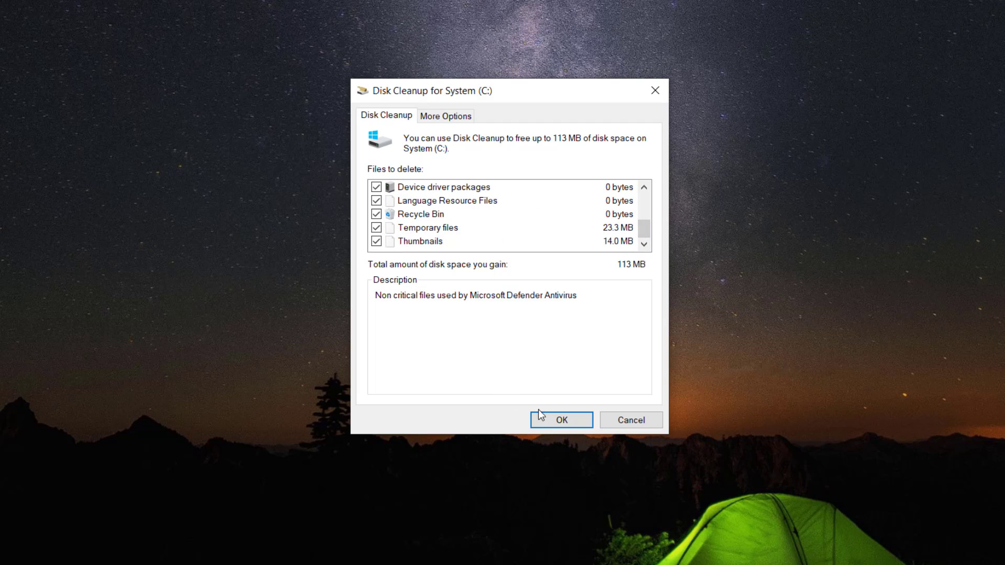
click(557, 420)
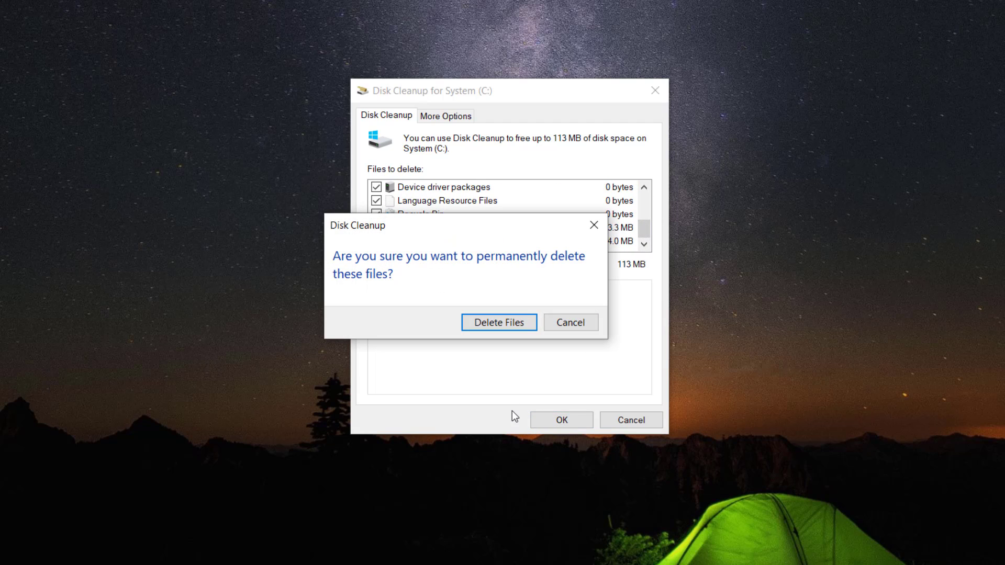
click(506, 323)
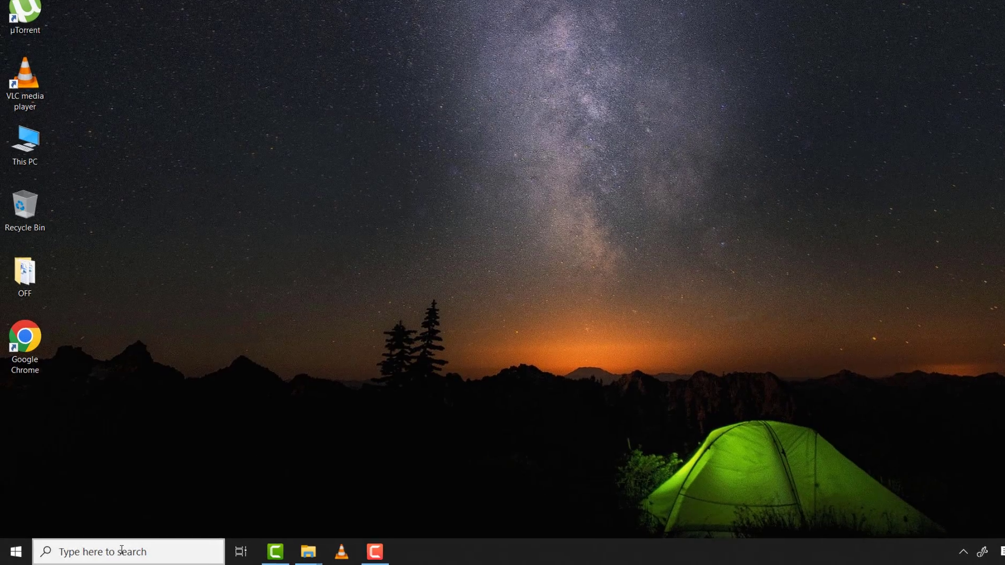
Open Virus & threat protection in Windows Security
click(121, 551)
text(windows s)
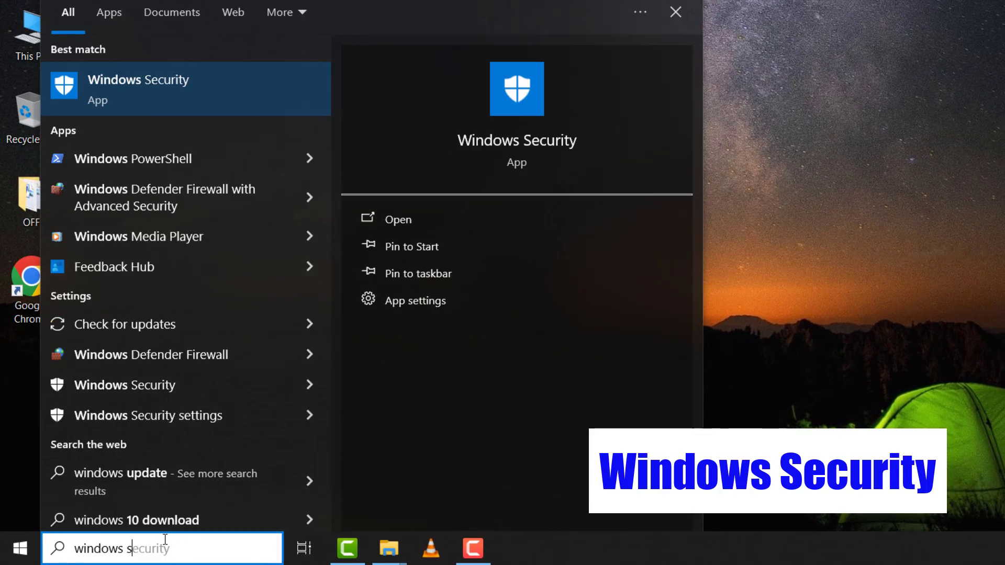
text(ecurity)
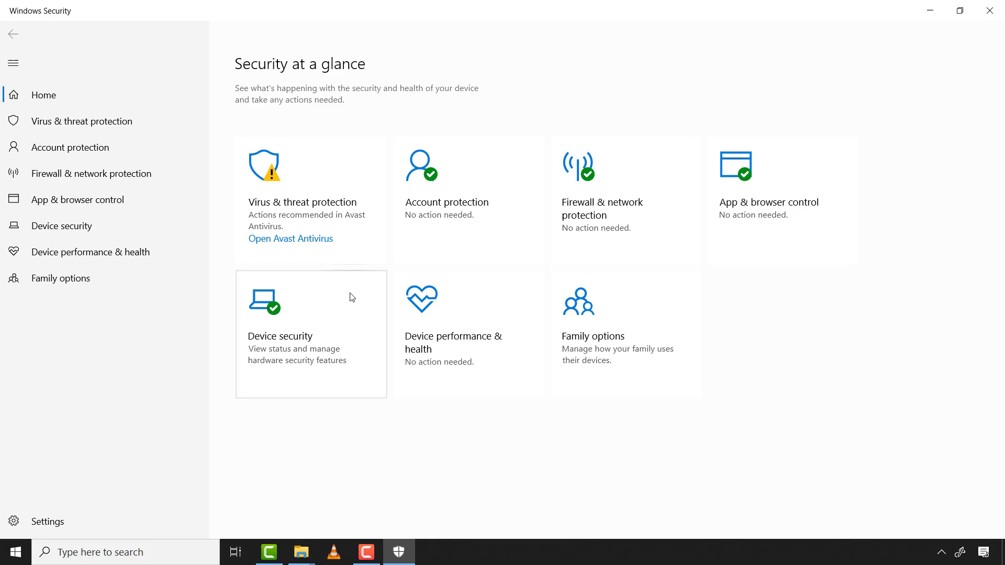
click(294, 186)
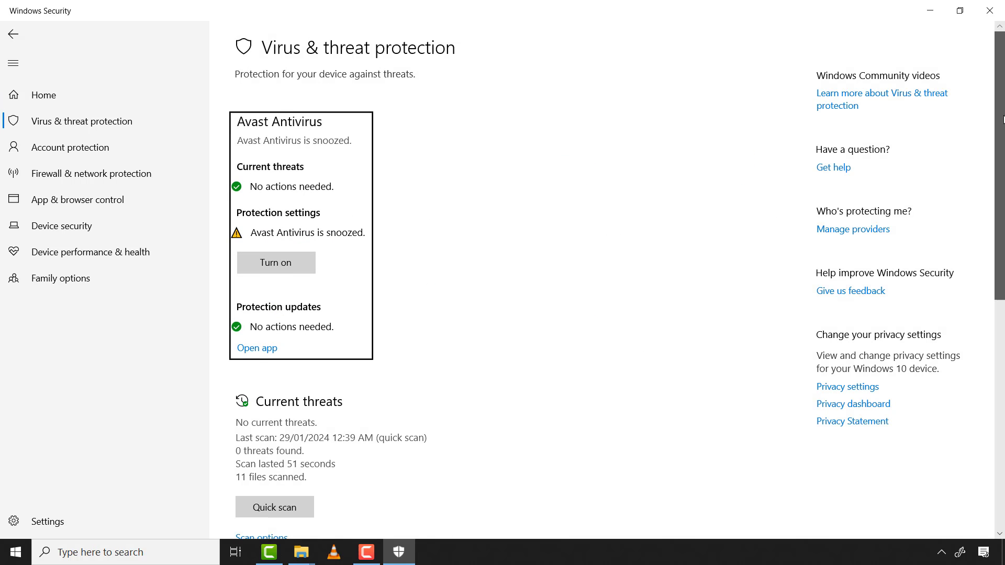
drag(1004, 125, 999, 257)
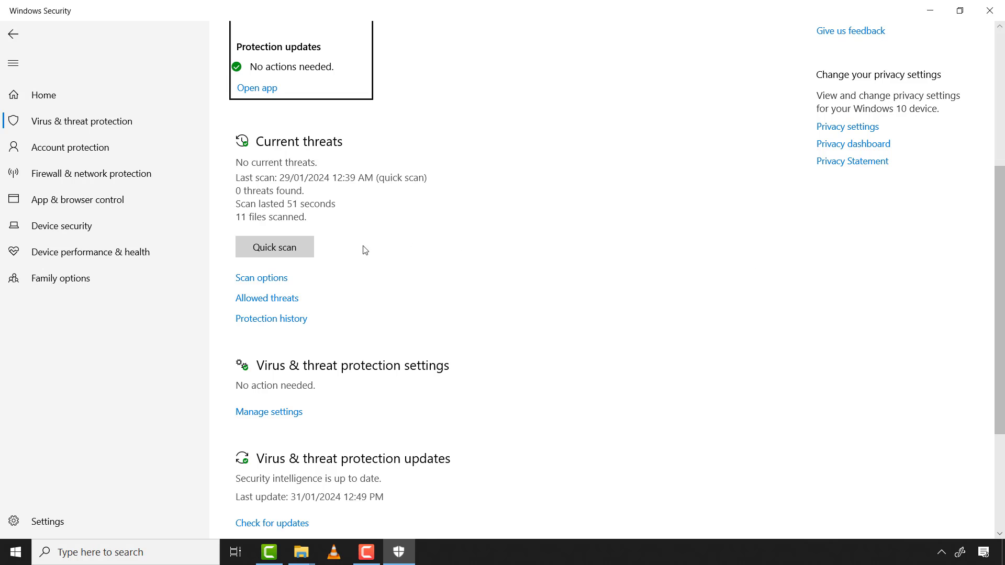
Select Full scan in the scan options instead of Quick scan
click(265, 281)
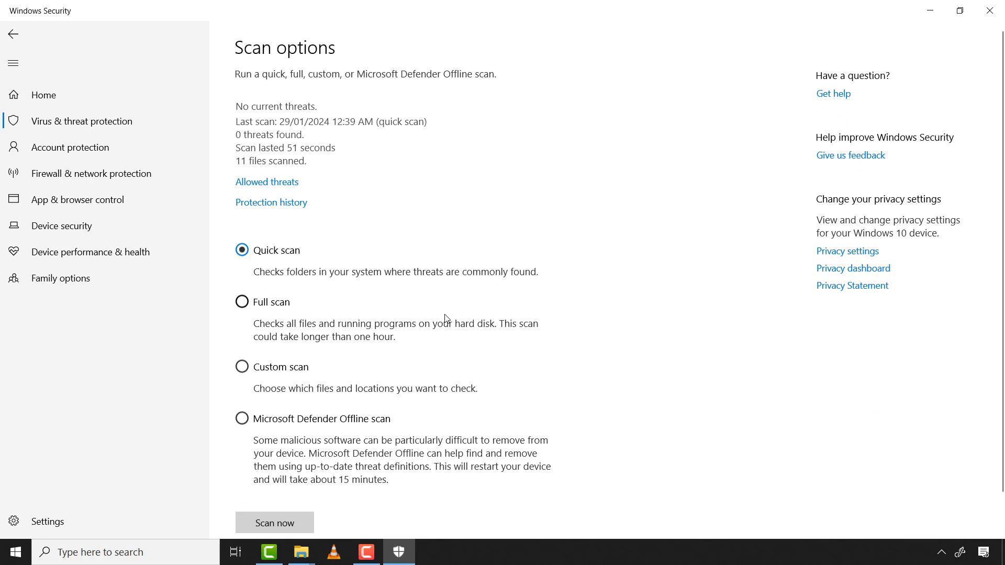
scroll(994, 209, down, 1)
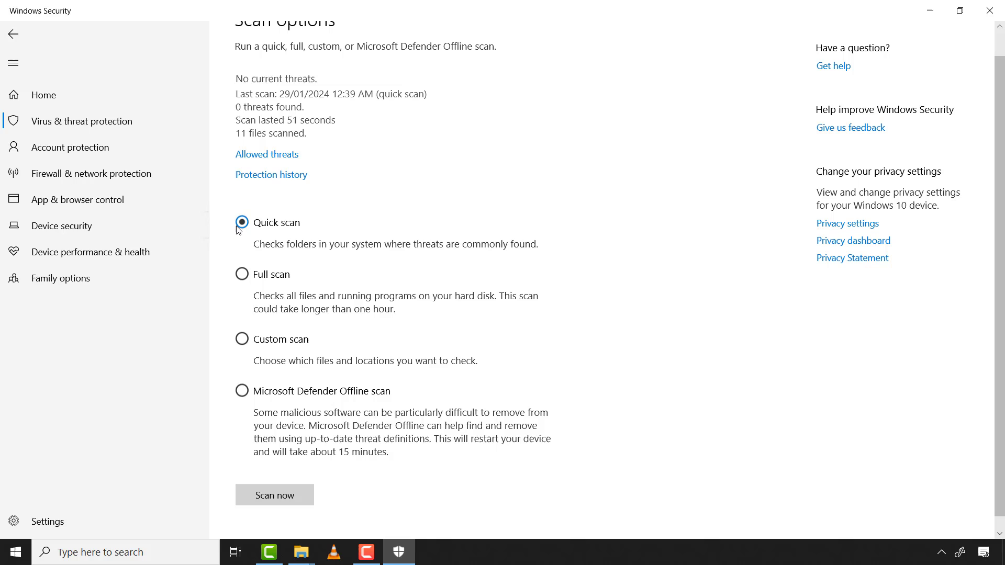
click(243, 275)
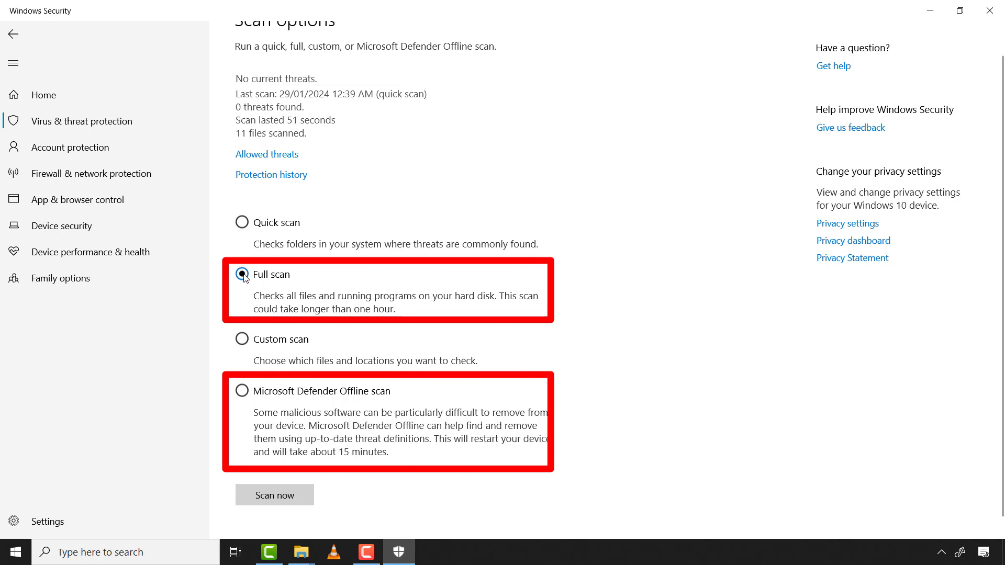
click(249, 393)
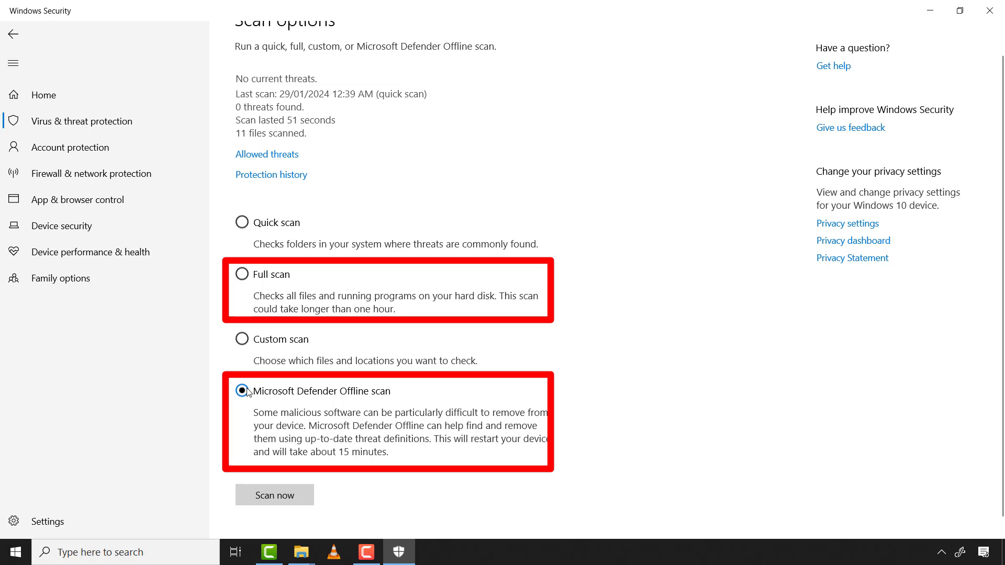
click(257, 281)
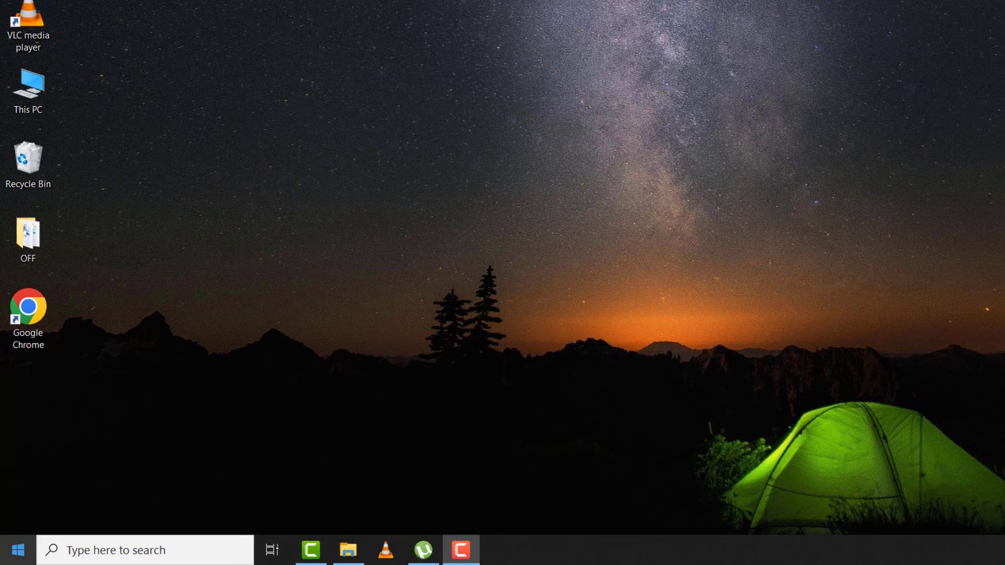
Launch the Malicious Software Removal Tool by running MRT
right_click(6, 553)
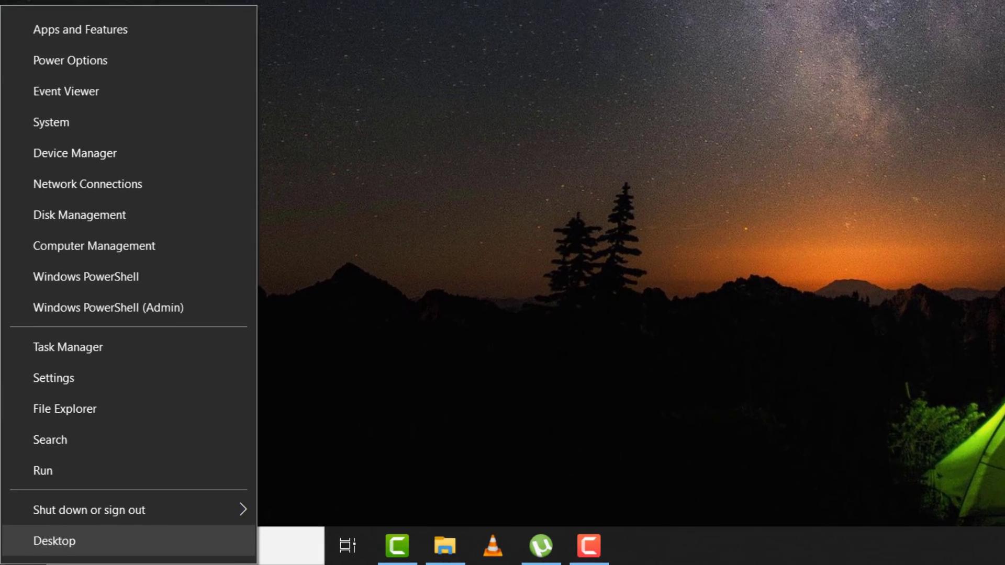
click(26, 473)
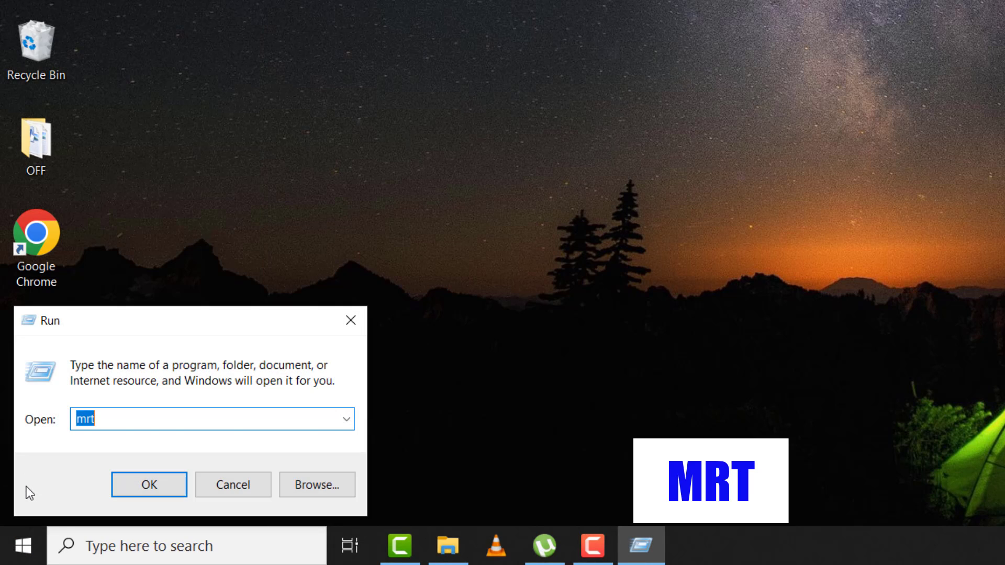
text(MRT)
key(Return)
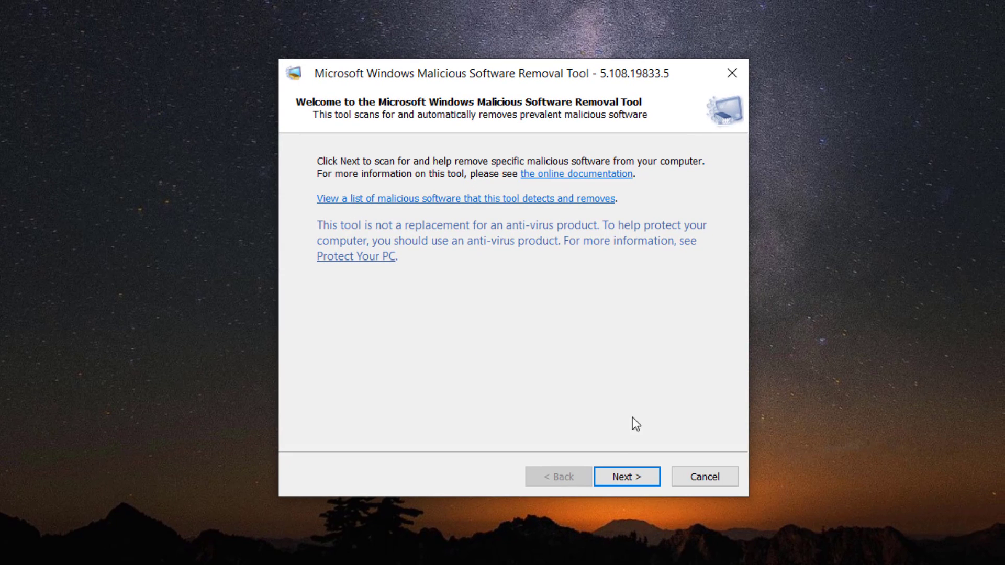
Choose Full scan and start scanning the entire system
click(631, 471)
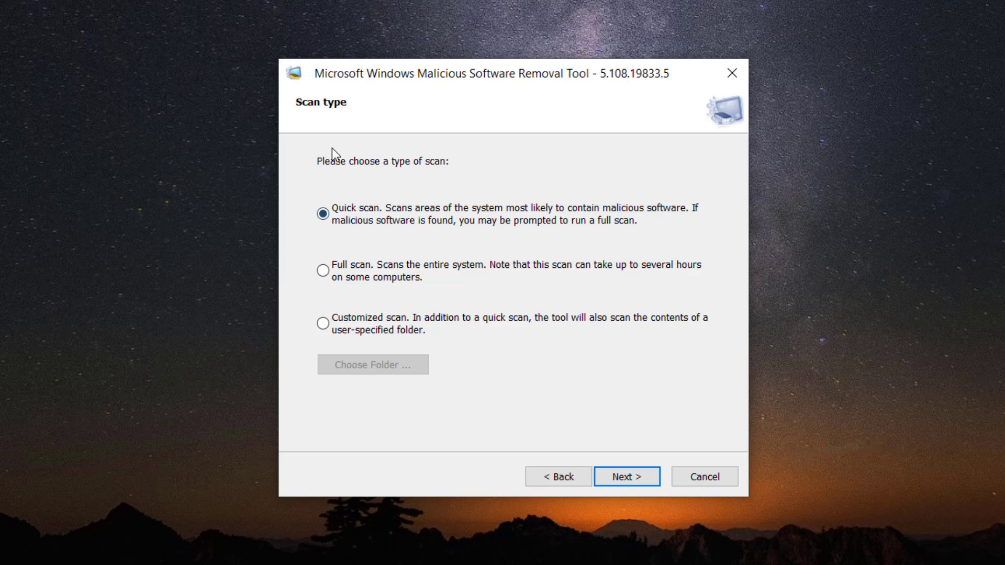
click(322, 271)
click(636, 480)
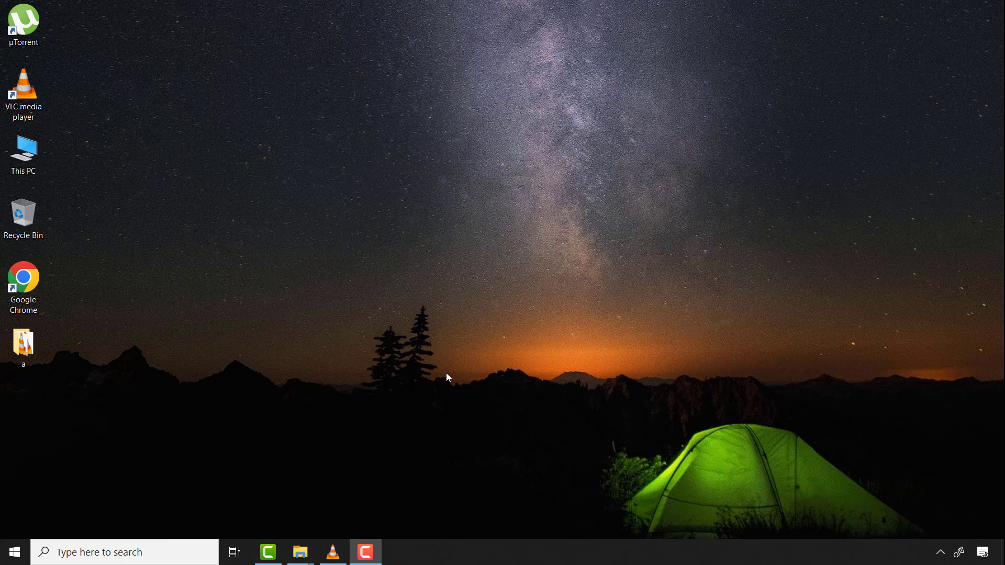
Open Chrome with the BROWSING profile and go to the extensions management page
double_click(36, 285)
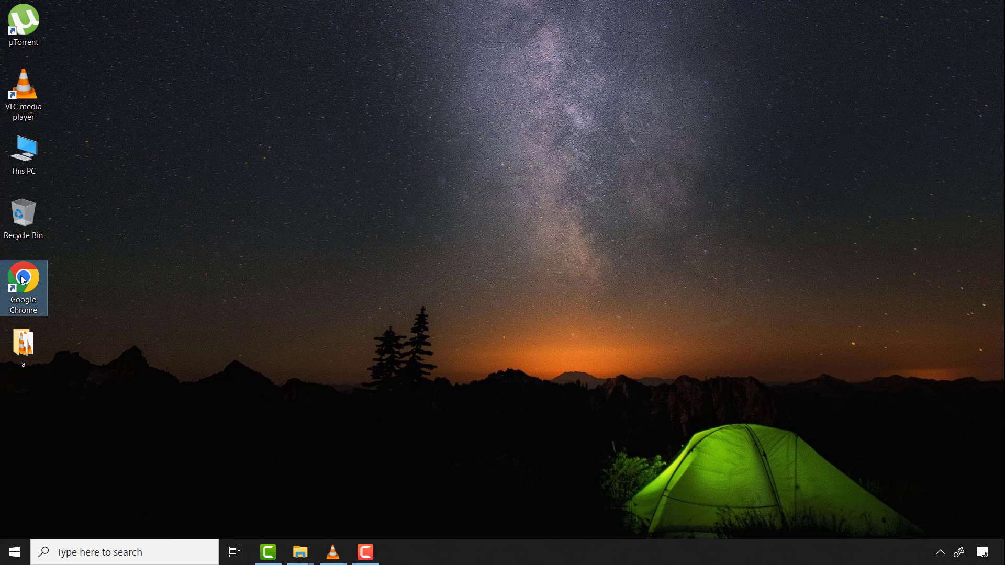
click(456, 225)
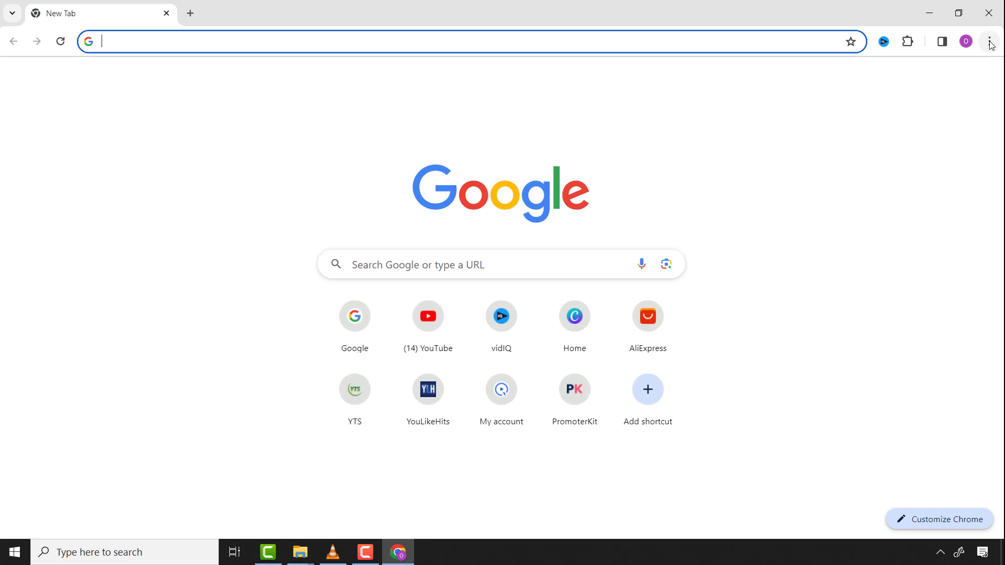
click(990, 42)
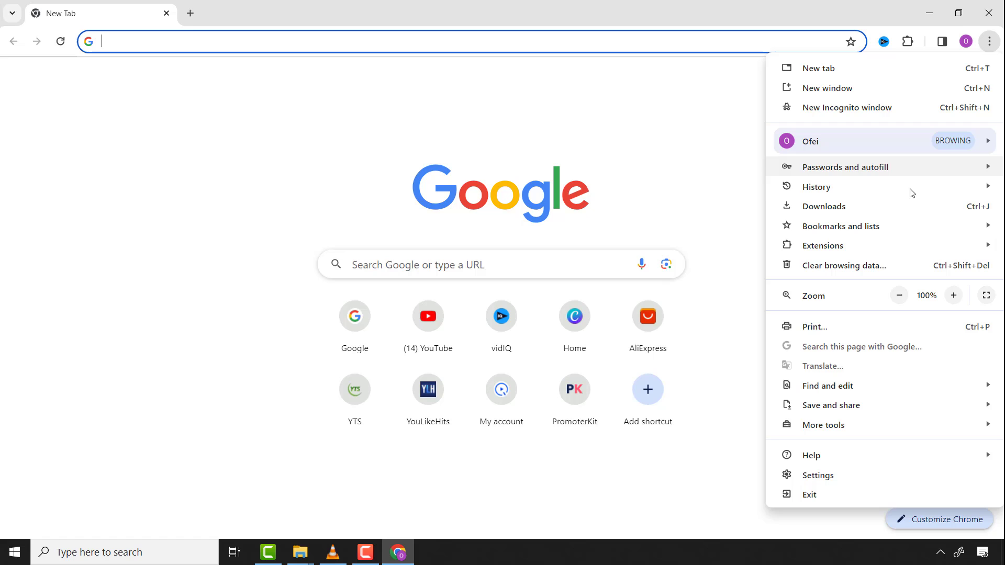
mouse_move(893, 251)
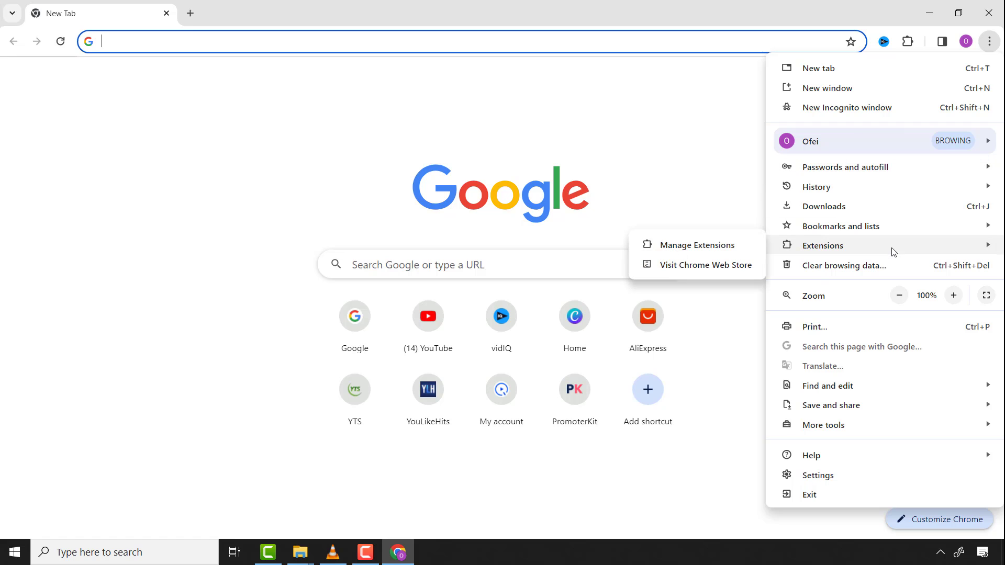
click(699, 253)
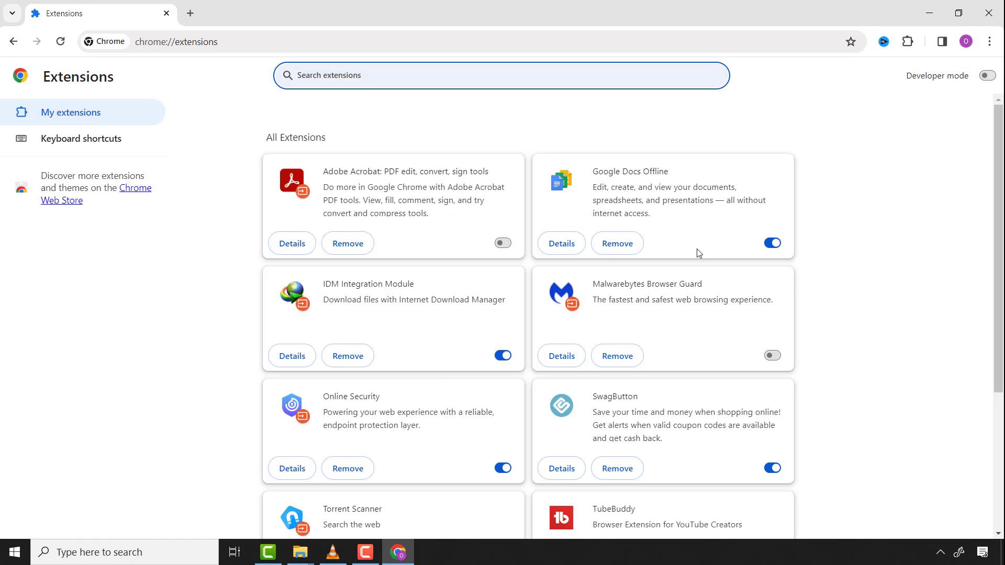
scroll(988, 197, down, 4)
scroll(988, 198, up, 3)
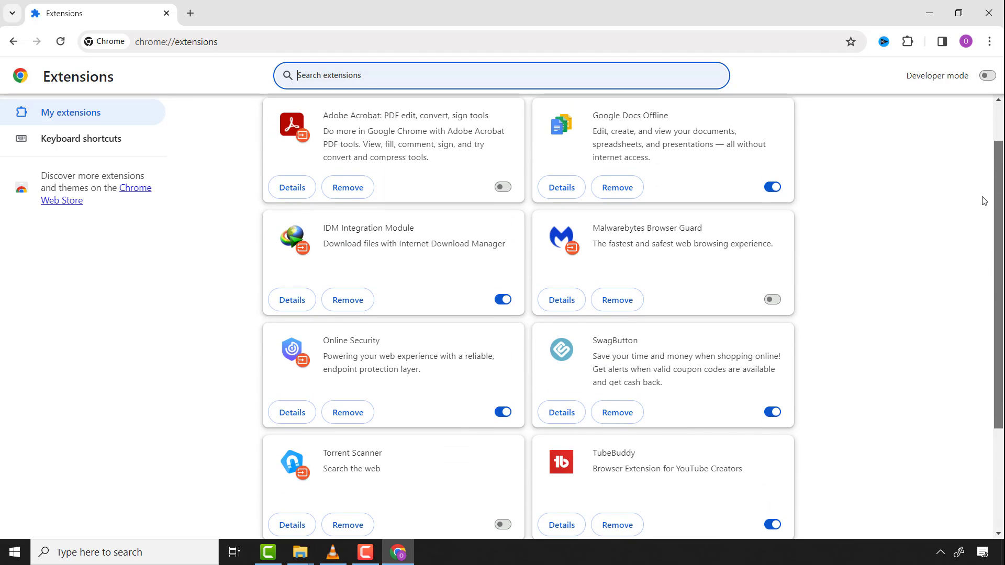
Remove the SwagButton extension, confirm it, and close Chrome
click(635, 415)
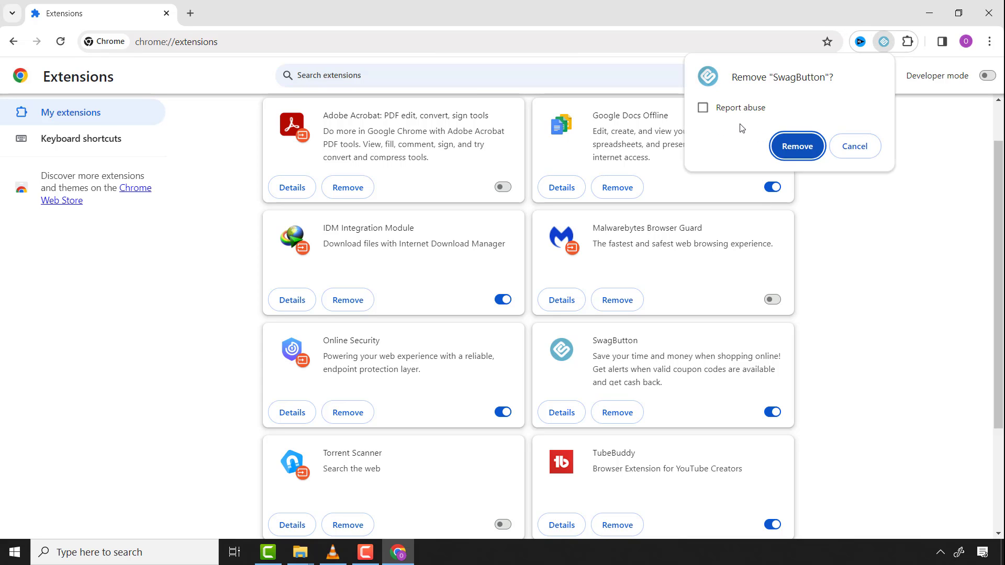
click(794, 152)
key(ctrl+1)
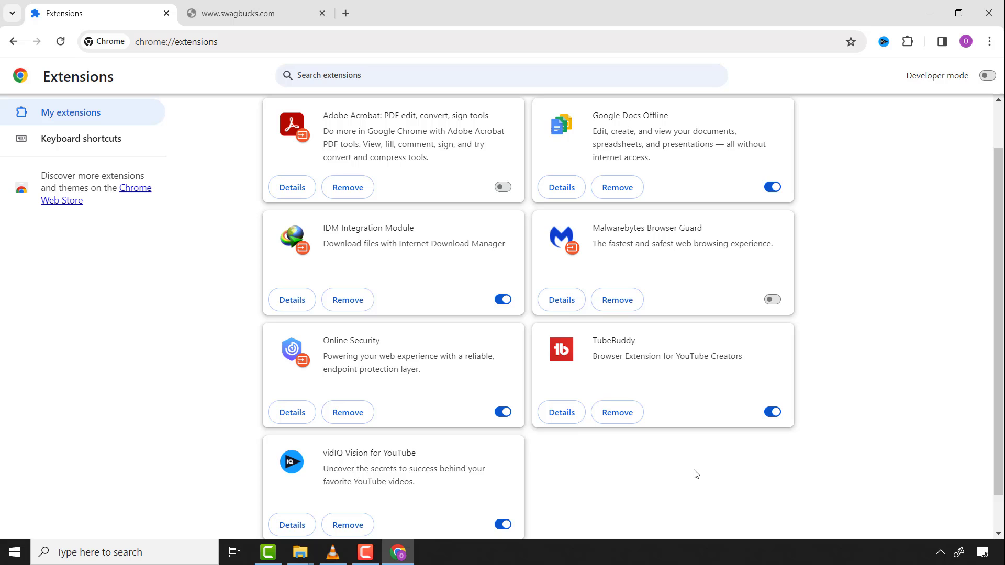
click(988, 13)
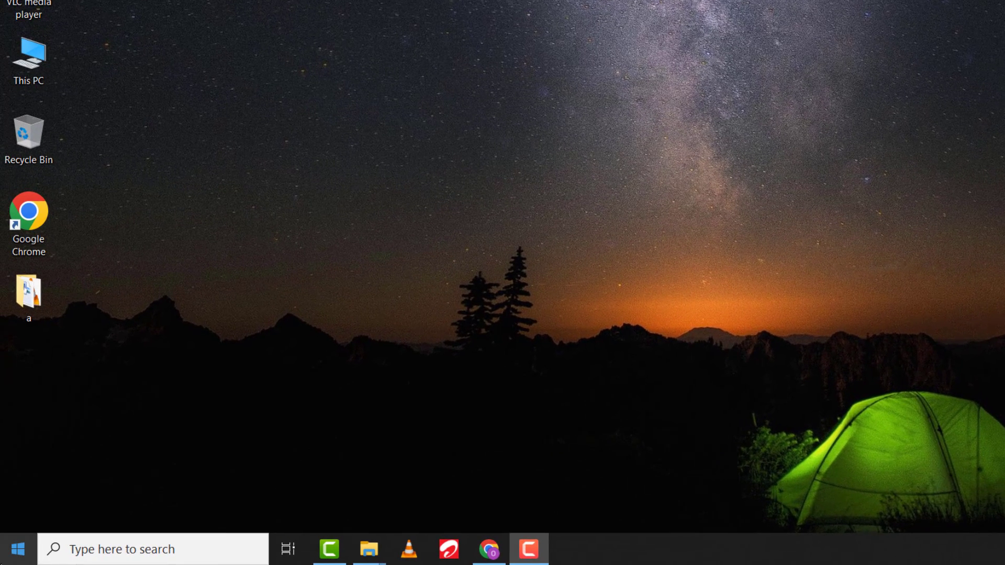
Run APPWIZ.CPL and uninstall Incogniton 3.3.1.2 from Programs and Features
right_click(10, 558)
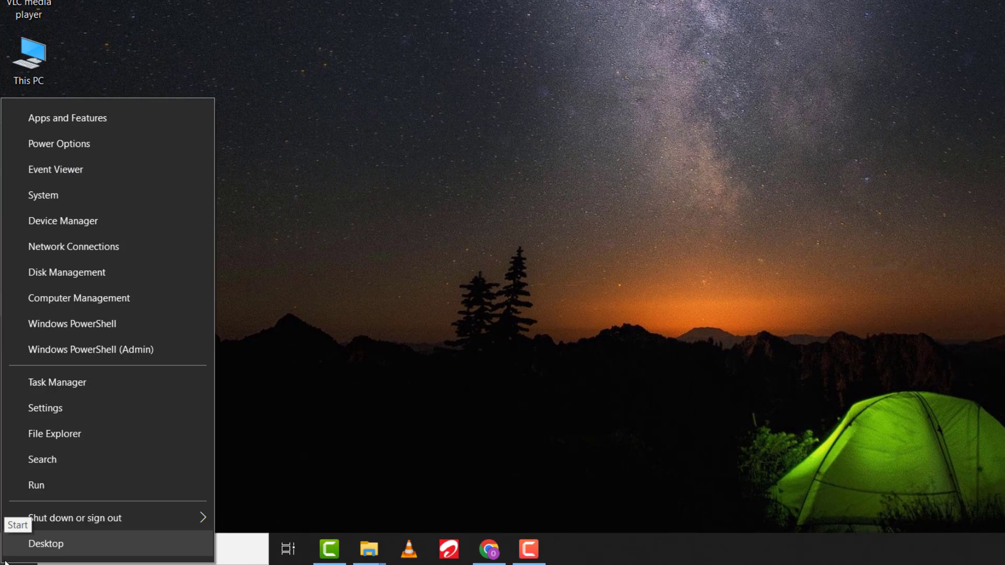
click(55, 492)
text(APPWIZ.)
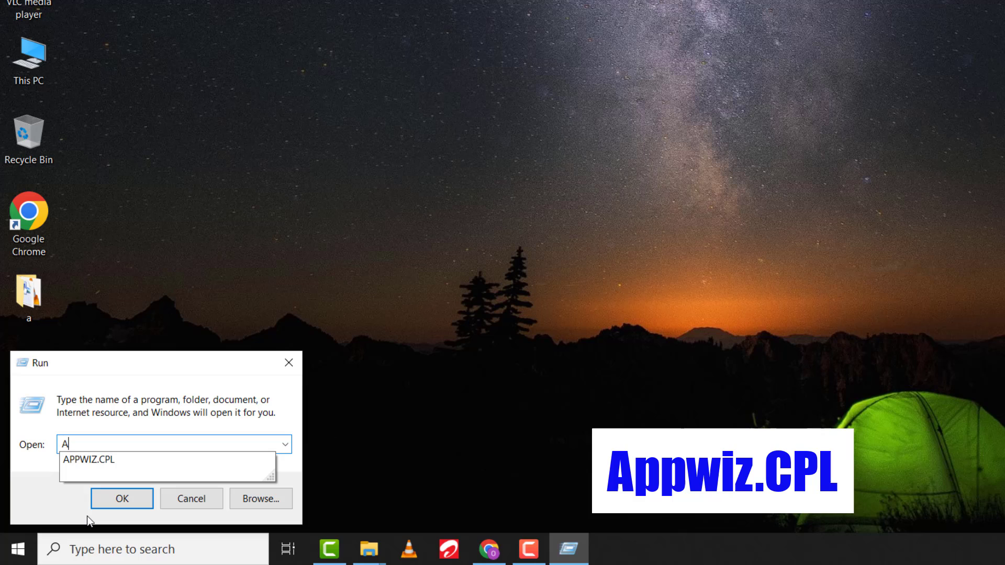
text(CPL)
key(Return)
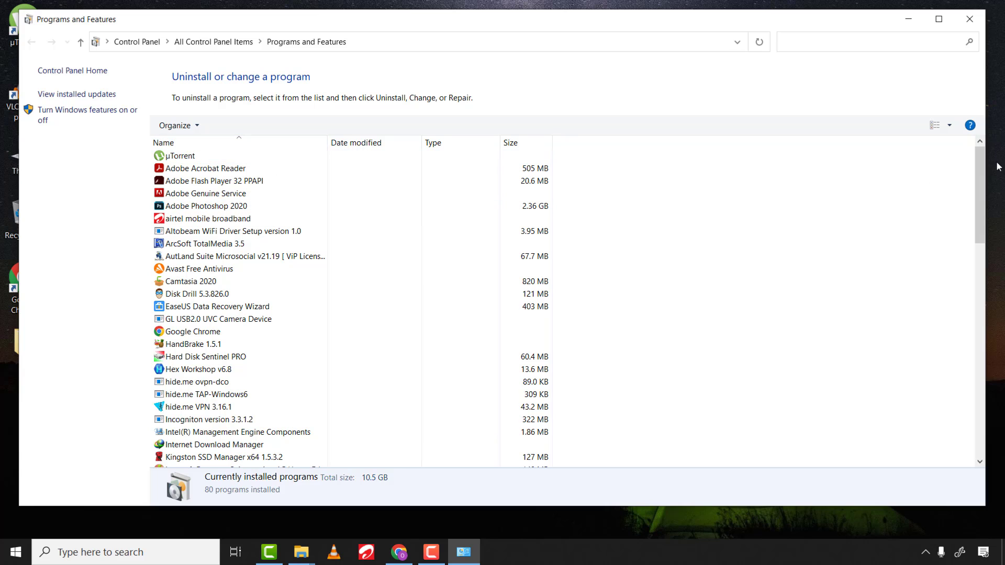
mouse_move(985, 163)
mouse_down()
mouse_move(1004, 363)
mouse_move(997, 170)
mouse_up()
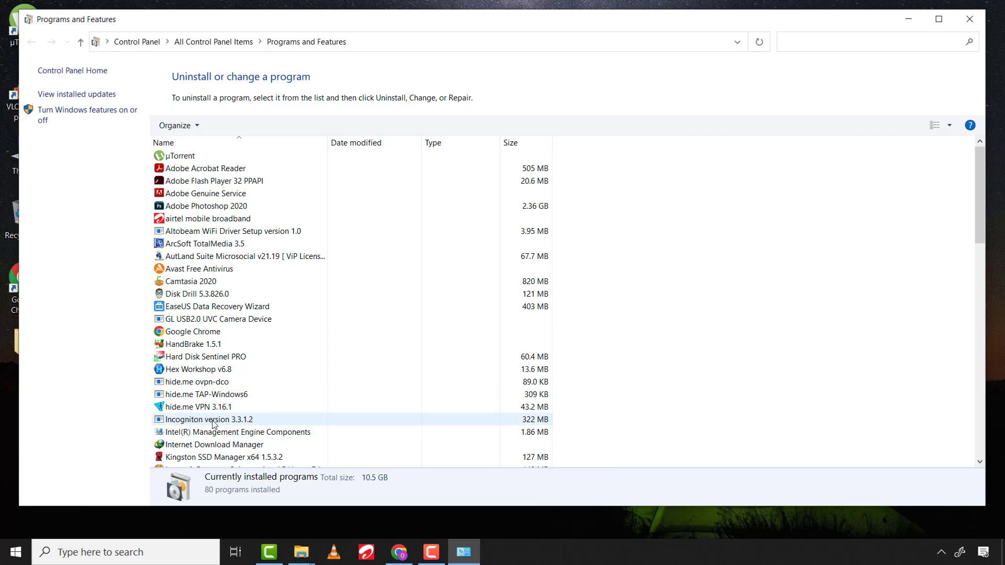
click(258, 419)
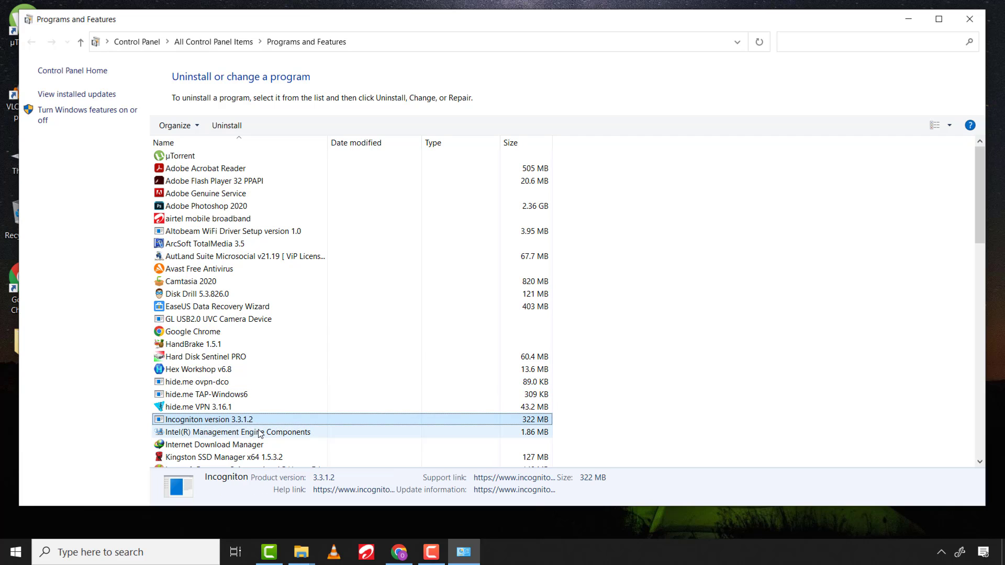
click(545, 325)
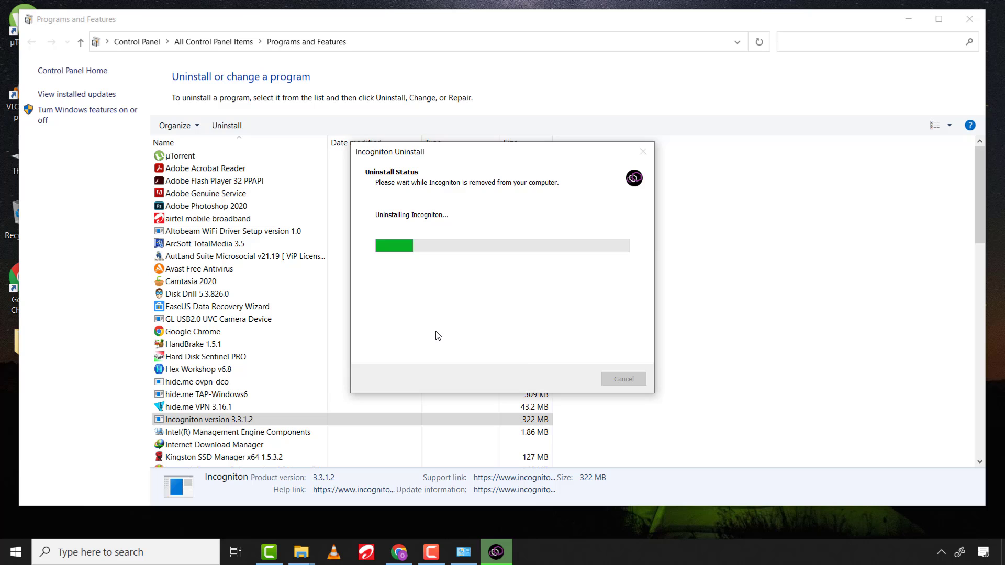
Dismiss the Incogniton successful-removal message
click(589, 326)
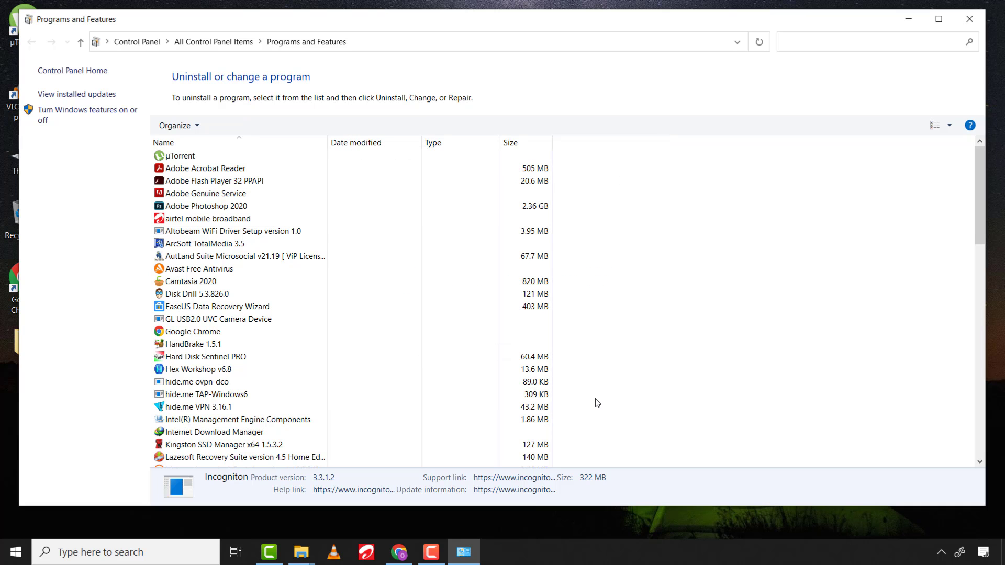